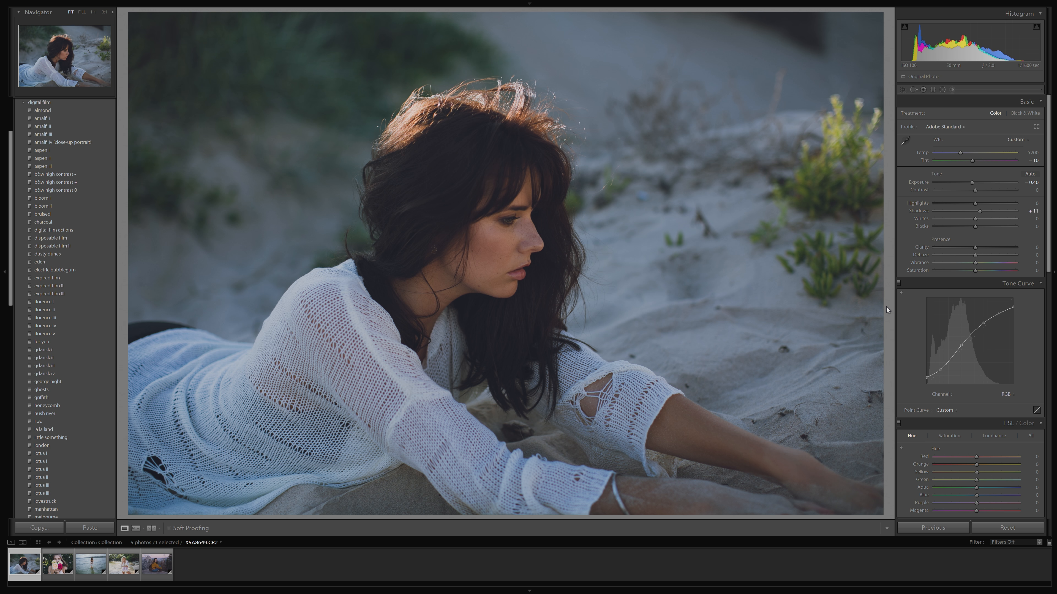
Step: Brighten the woman's skin with the targeted HSL luminance adjustment, raising orange to about +56 and yellow to +8
left_click_drag(1050, 209, 1040, 282)
left_click(994, 258)
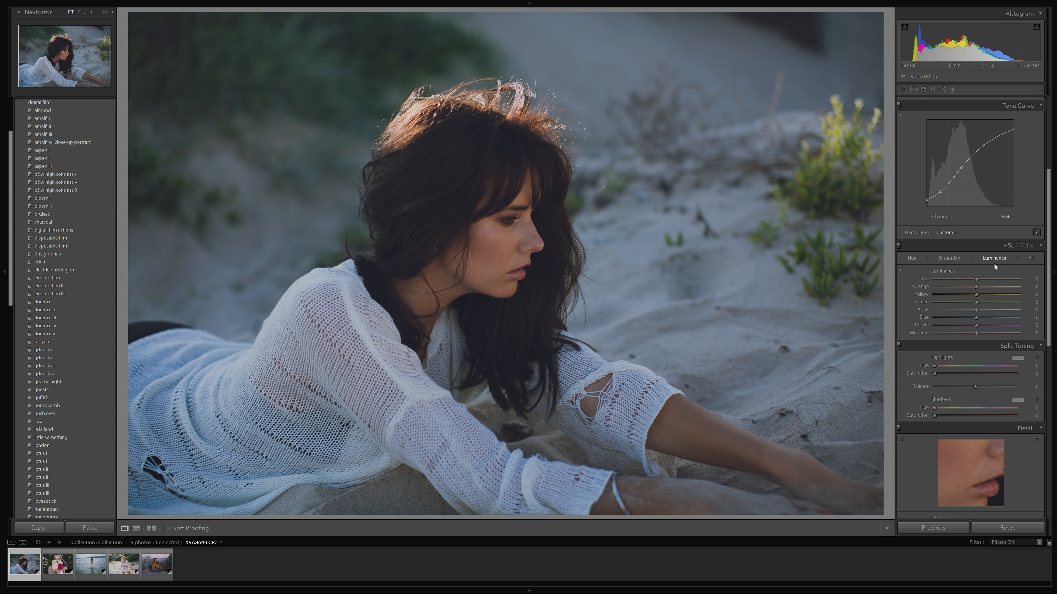
left_click(901, 271)
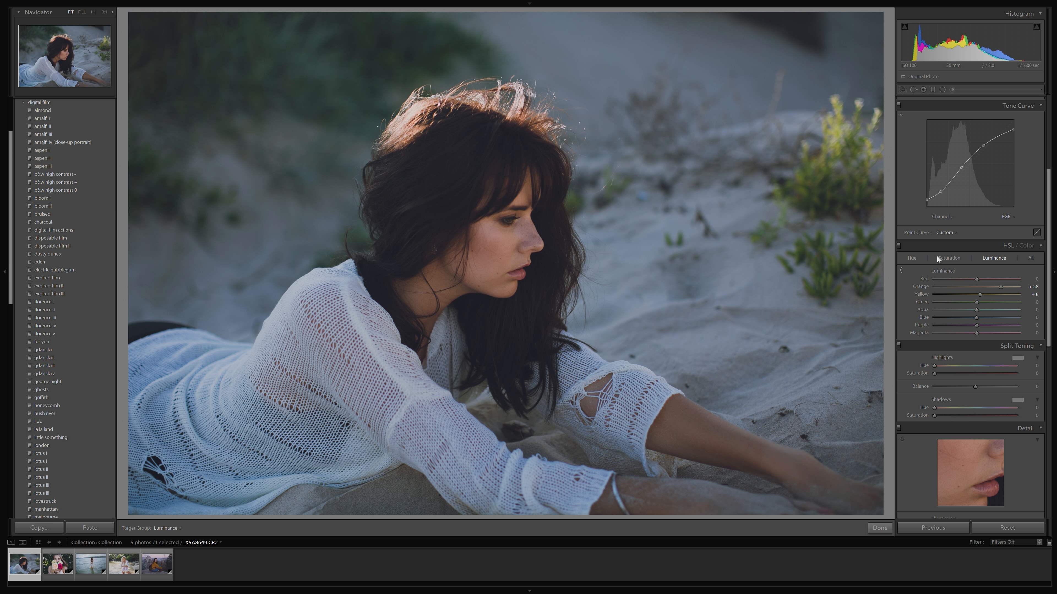
Step: Compare the portrait with the HSL adjustments off and on, and with its unedited original
left_click(899, 245)
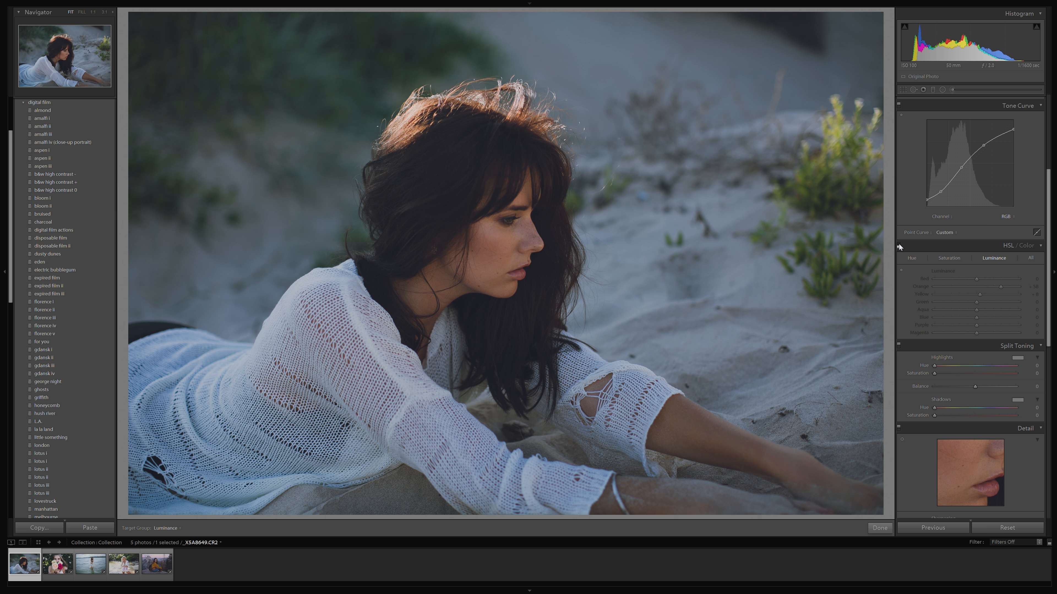
left_click(899, 245)
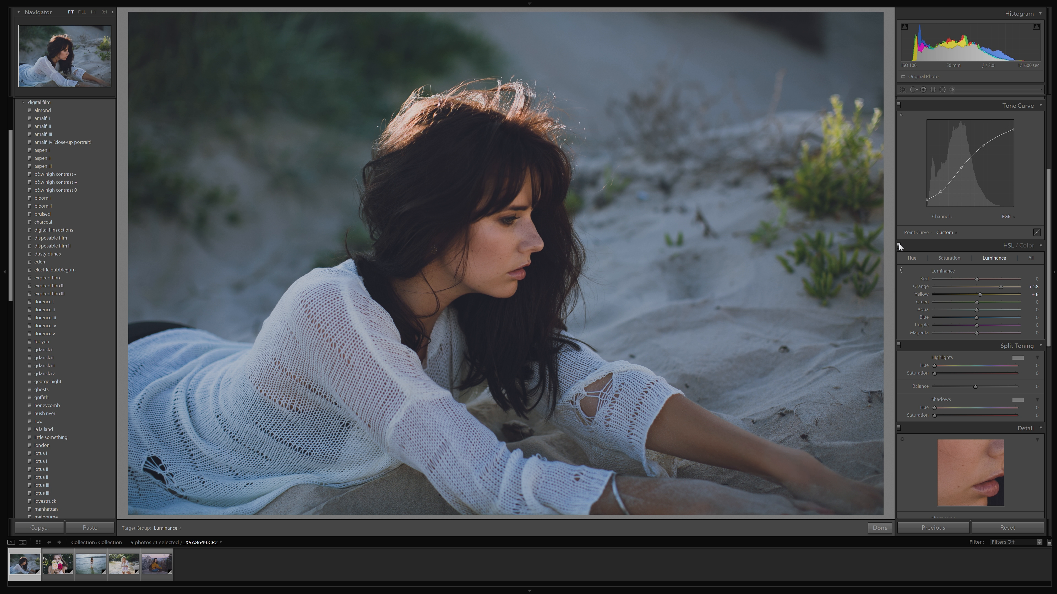
key("backslash")
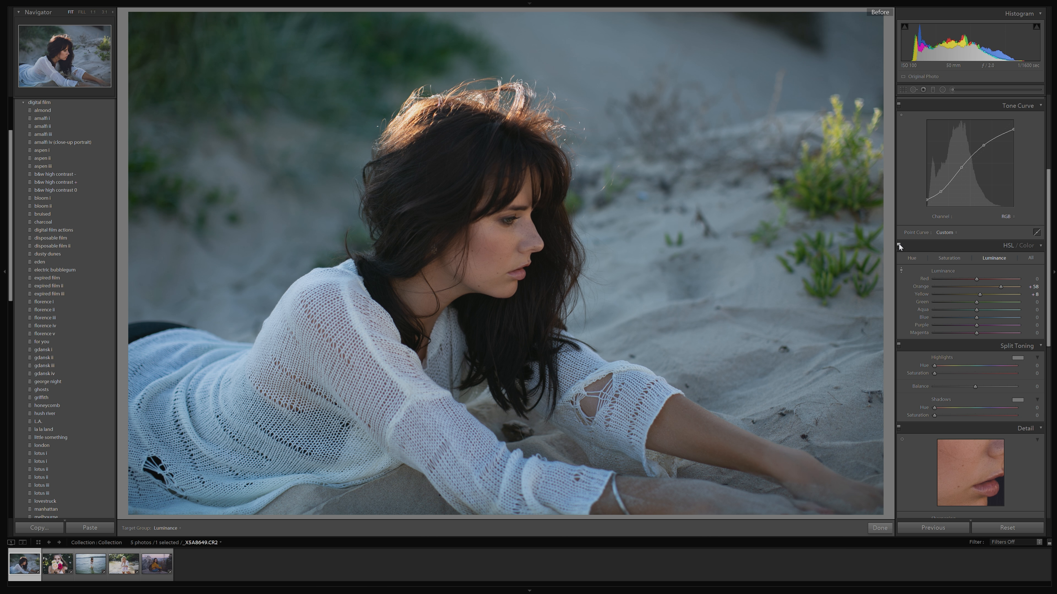
key("backslash")
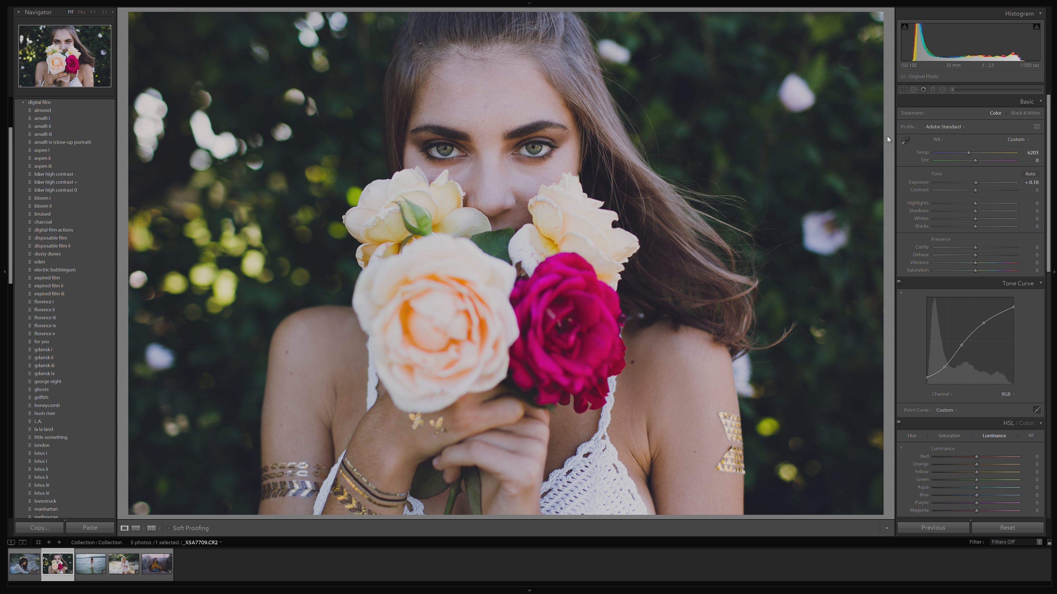
Step: Draw a small radial filter over each iris in the portrait with the roses
left_click(942, 90)
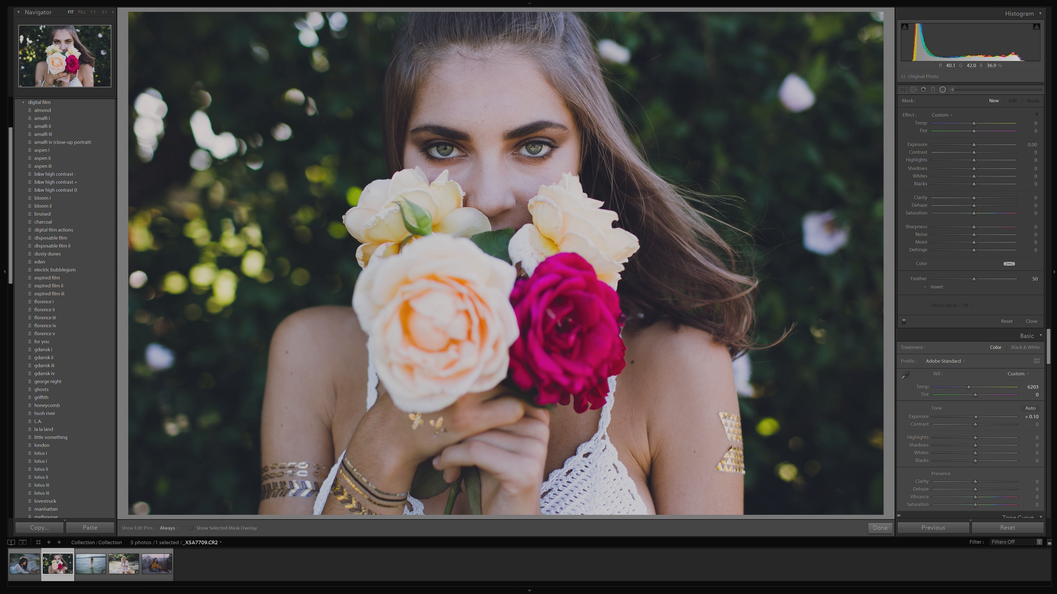
left_click_drag(539, 151, 534, 148)
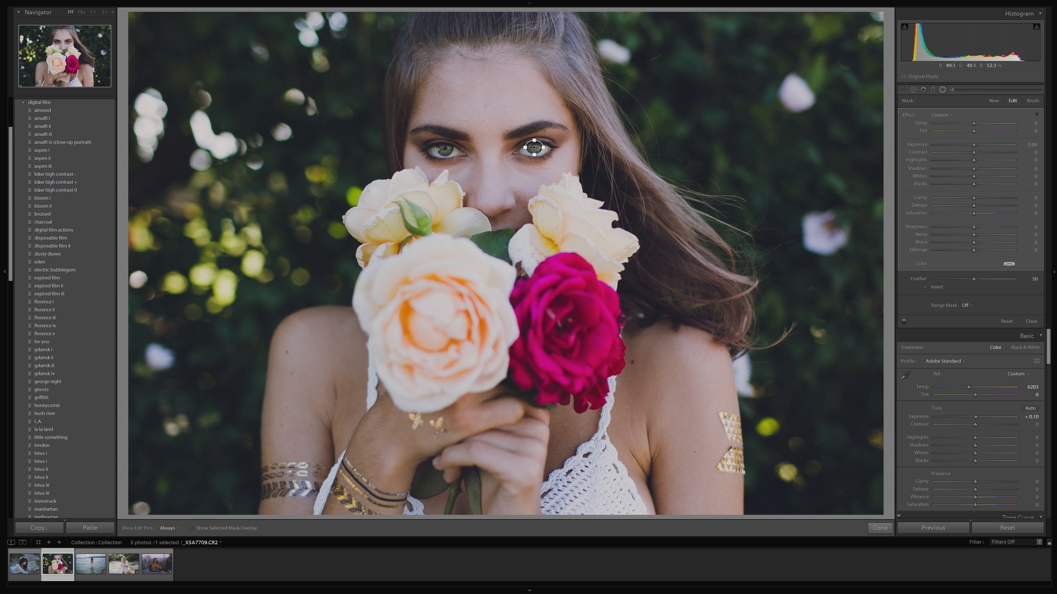
left_click_drag(443, 149, 457, 157)
Step: Apply the Iris Enhance effect to both radial filters and invert each mask so only the irises are affected
left_click(944, 115)
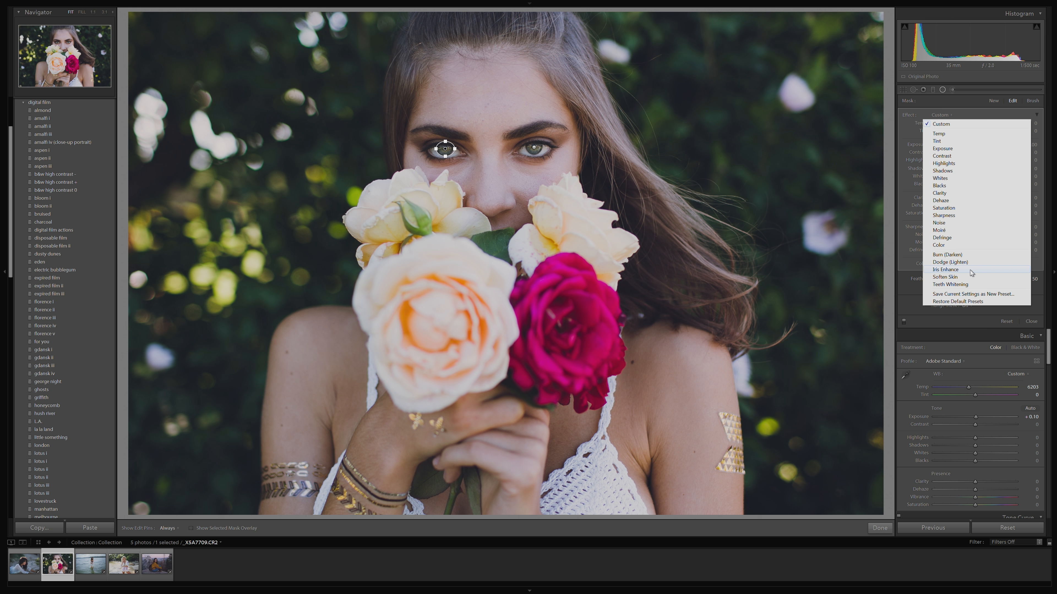
left_click(946, 269)
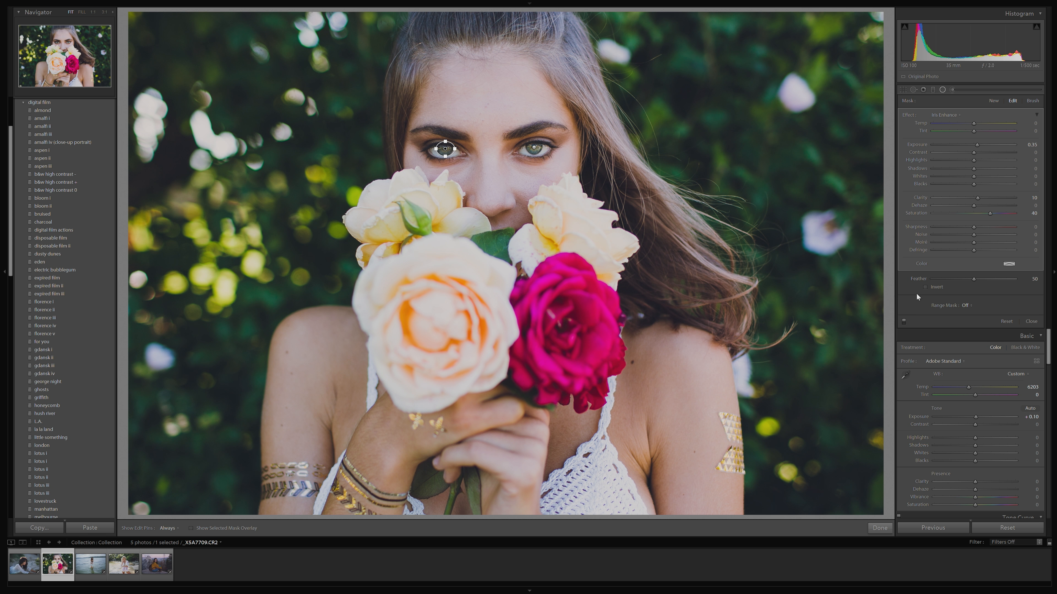
left_click(935, 287)
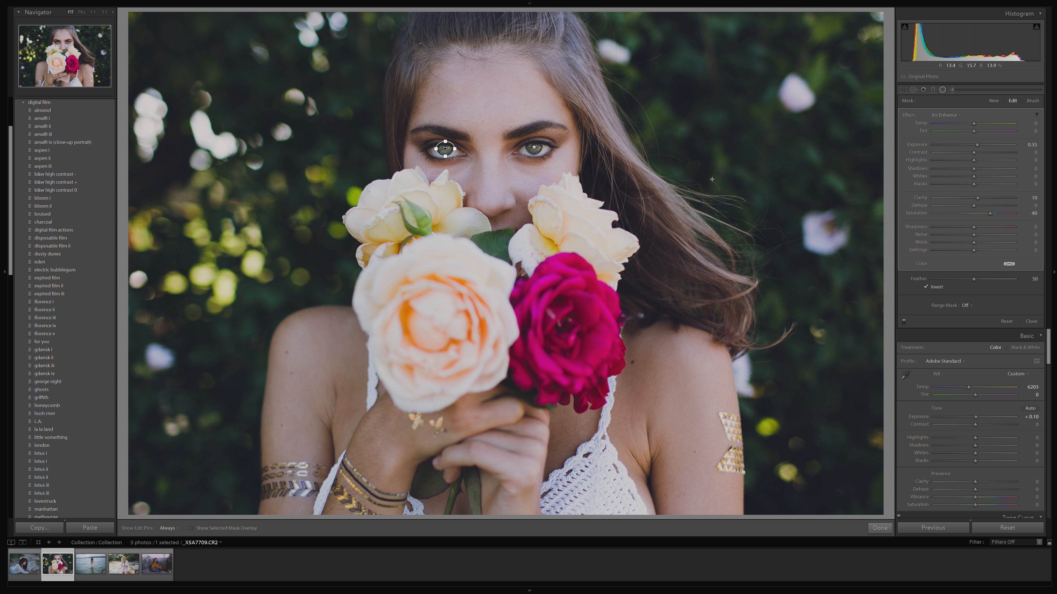
left_click(536, 147)
left_click(936, 287)
left_click(943, 114)
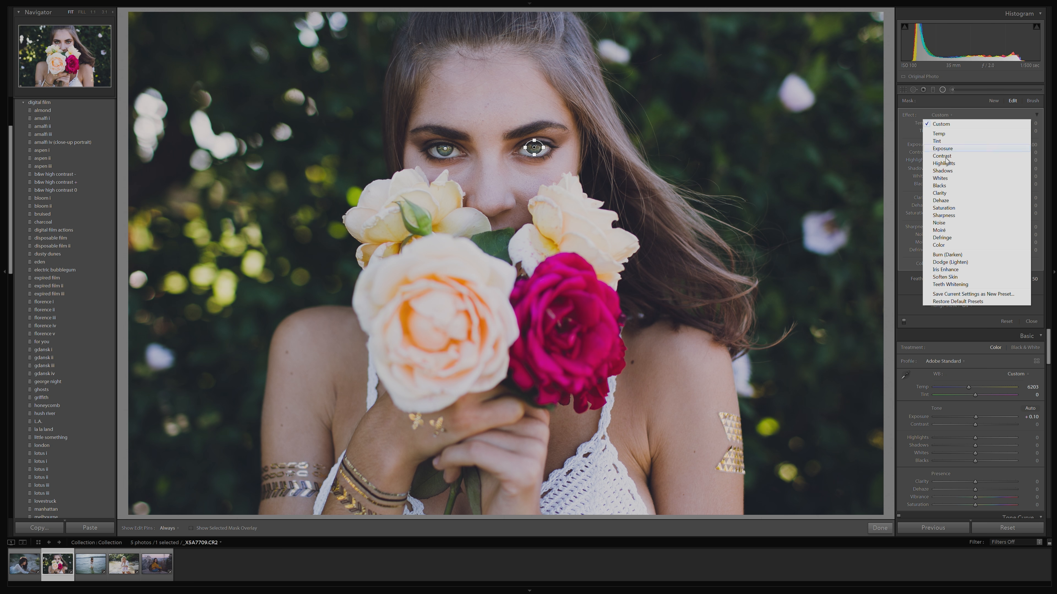
left_click(965, 270)
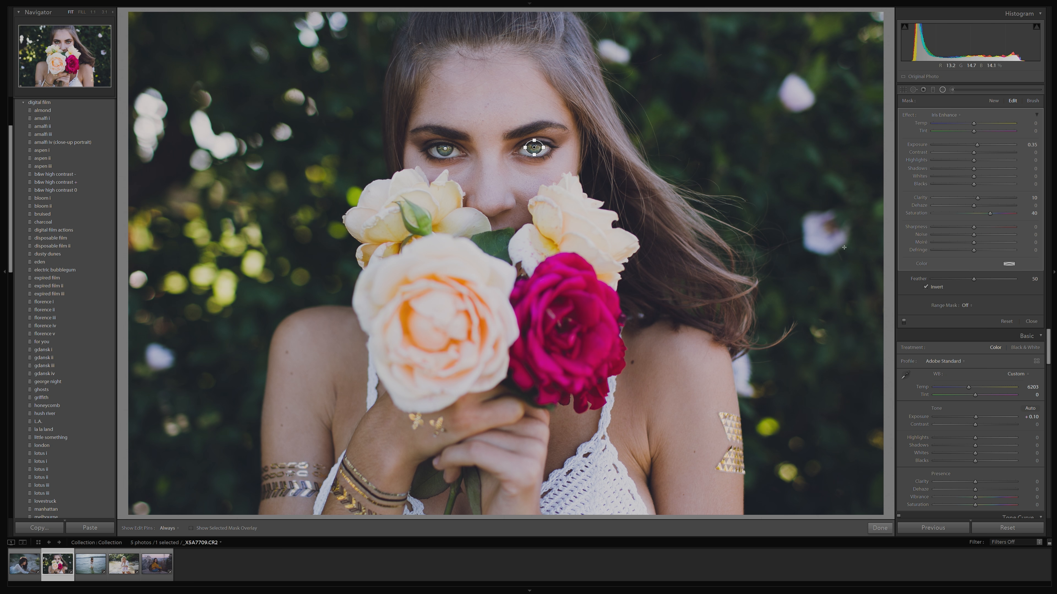
Step: Close the radial filter and compare the enhanced eyes with the original photo
key("shift+m")
key("backslash")
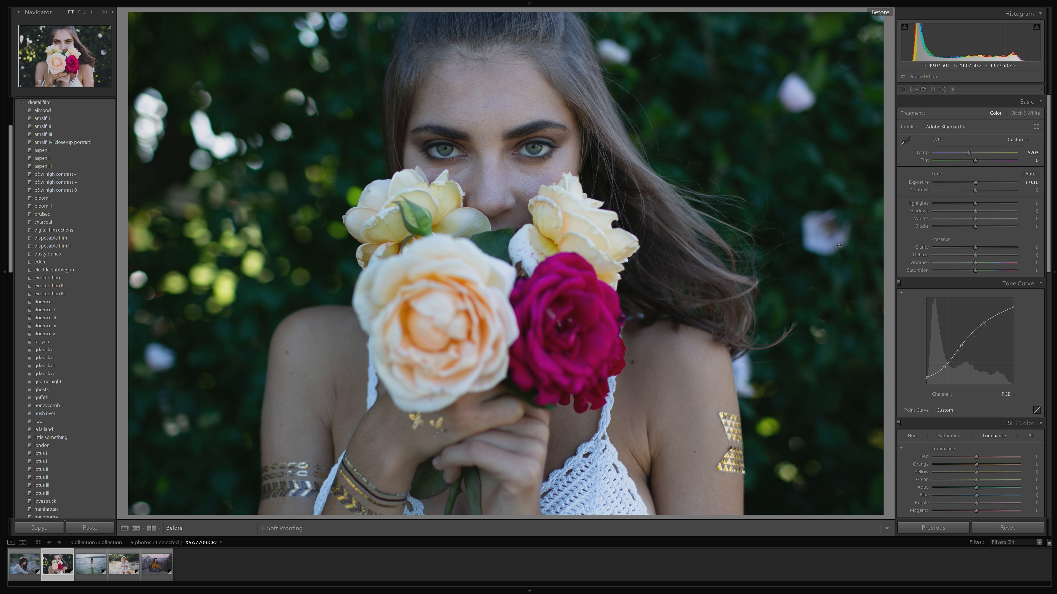
key("backslash")
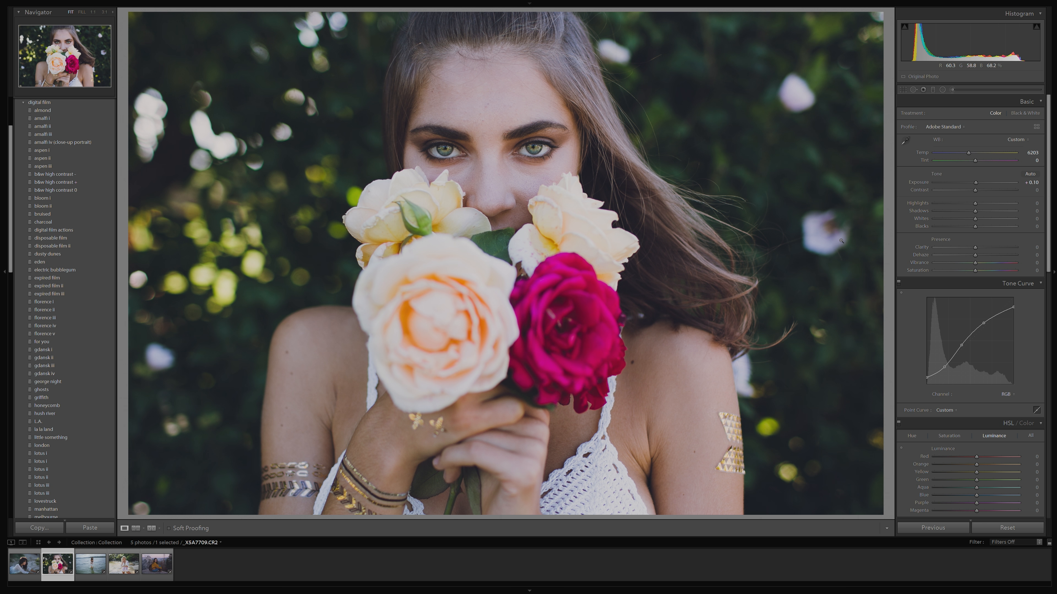
Step: Paint an adjustment brush mask over both irises with a size 2.0 brush and hide the edit pins
key("shift+m")
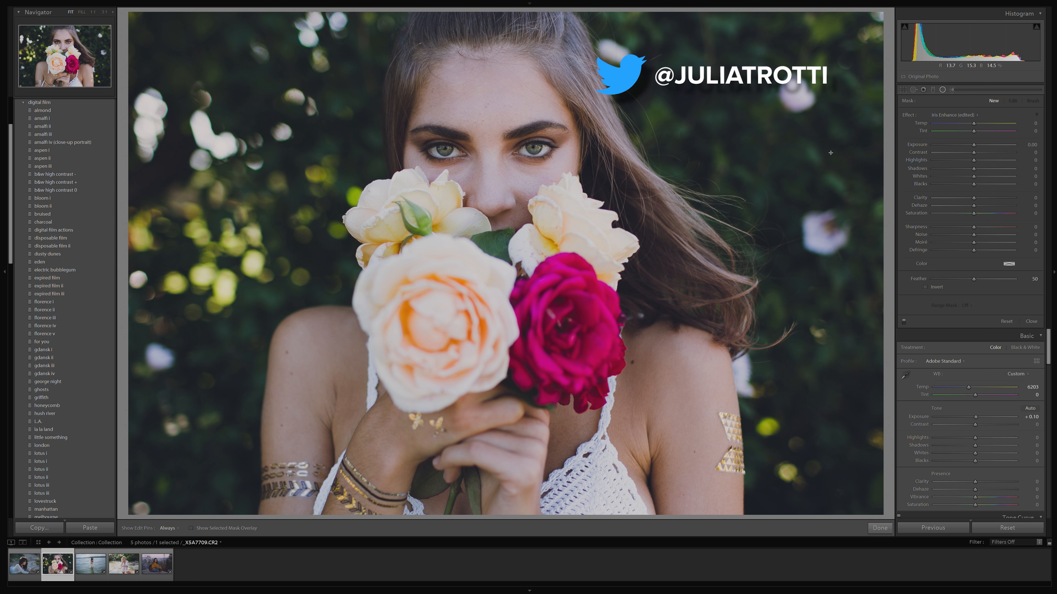
left_click(952, 89)
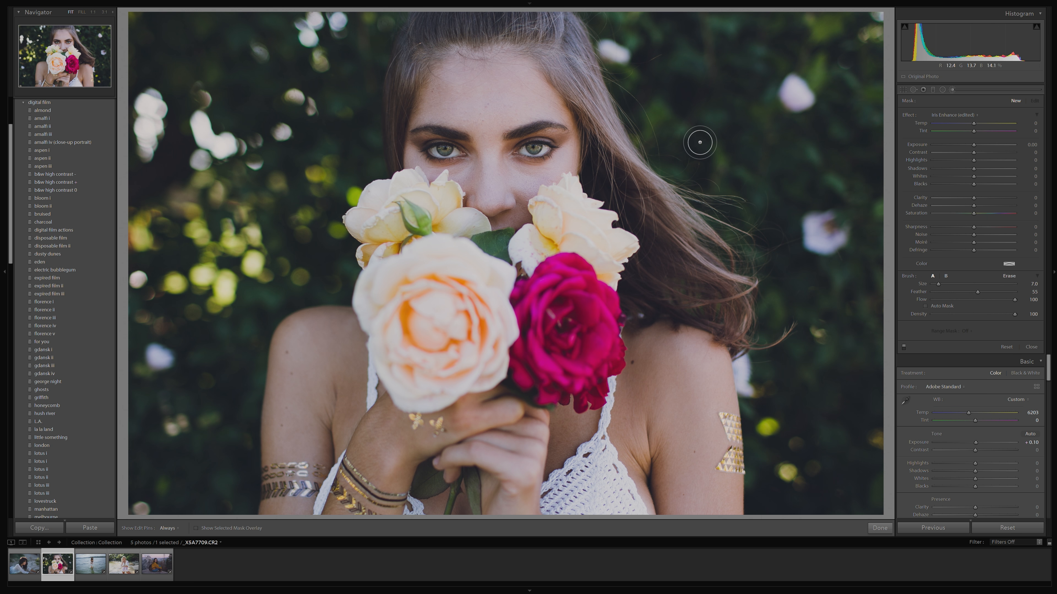
key("bracketleft")
key("bracketleft")
key("bracketleft")
key("bracketleft")
left_click(536, 146)
left_click_drag(452, 148, 441, 147)
key("h")
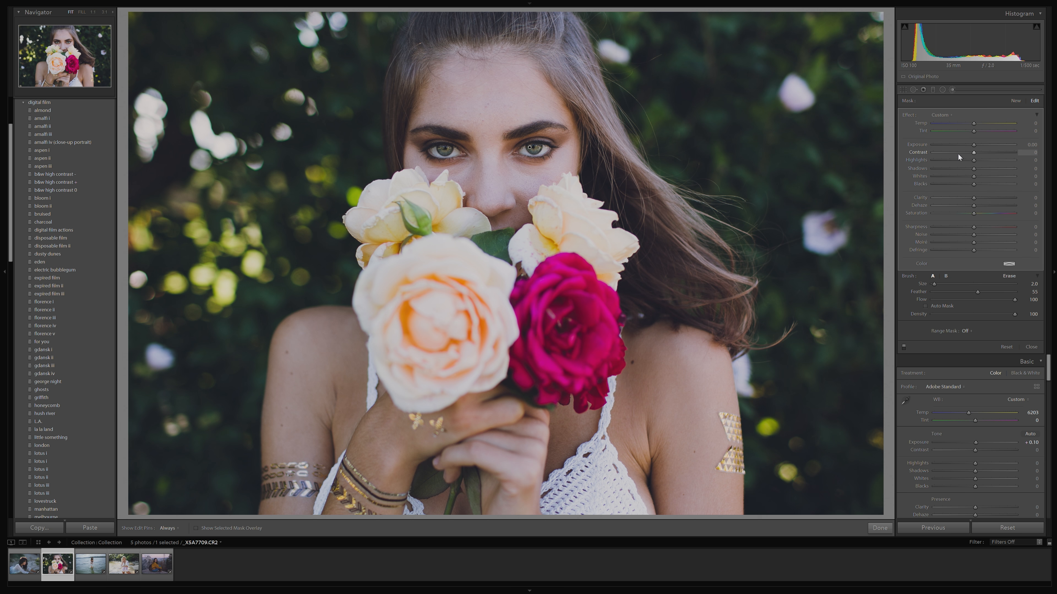
Step: Brighten the brushed irises, trying a cooler temperature and resetting it
key("Up")
left_click_drag(967, 127, 957, 129)
double_click(968, 124)
Step: Finish the brush adjustment and compare the rose portrait's before and after versions
key("k")
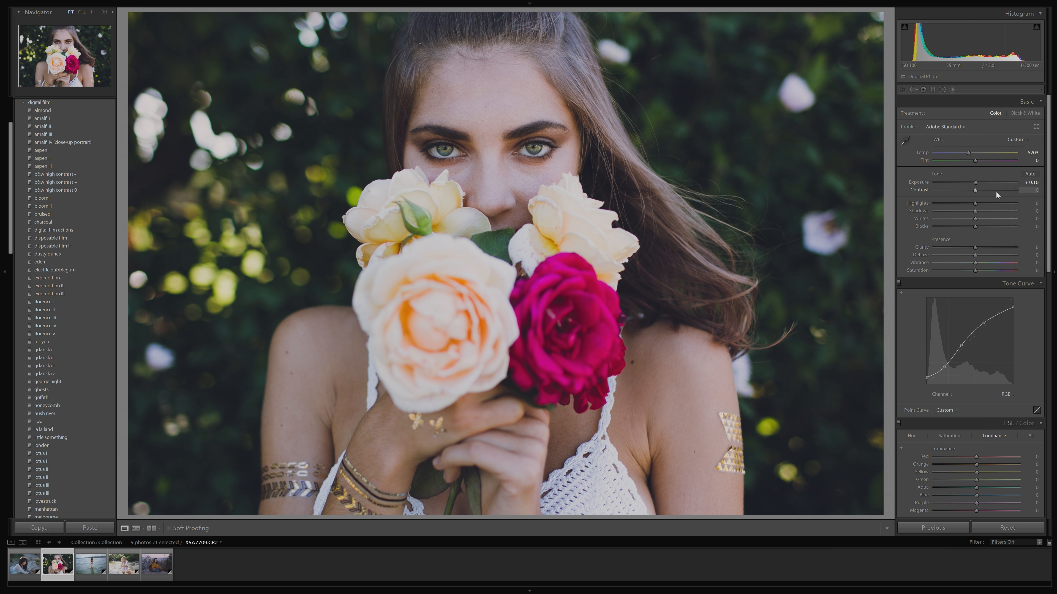
key("backslash")
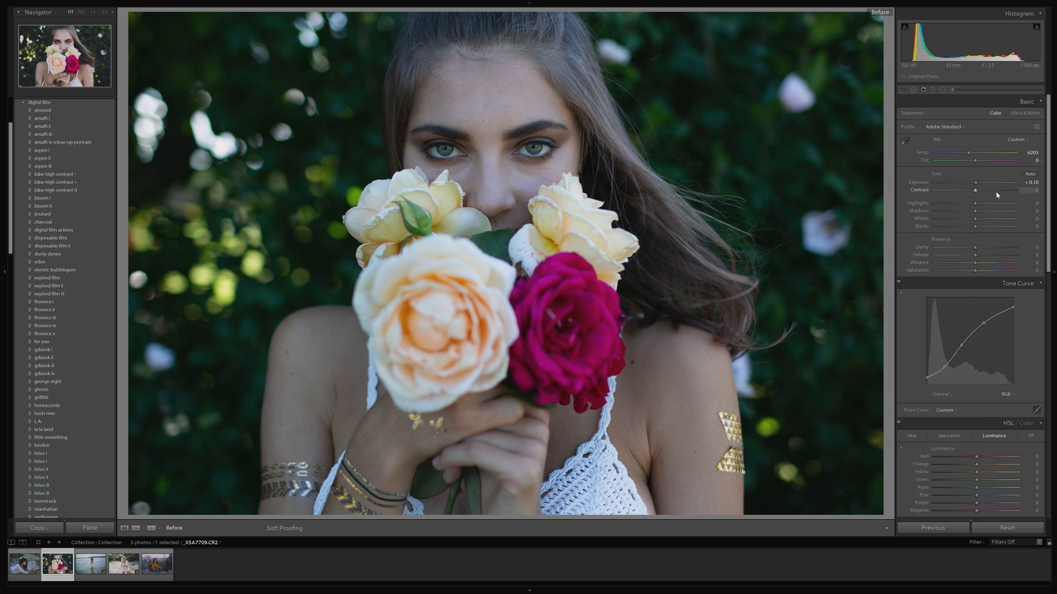
key("backslash")
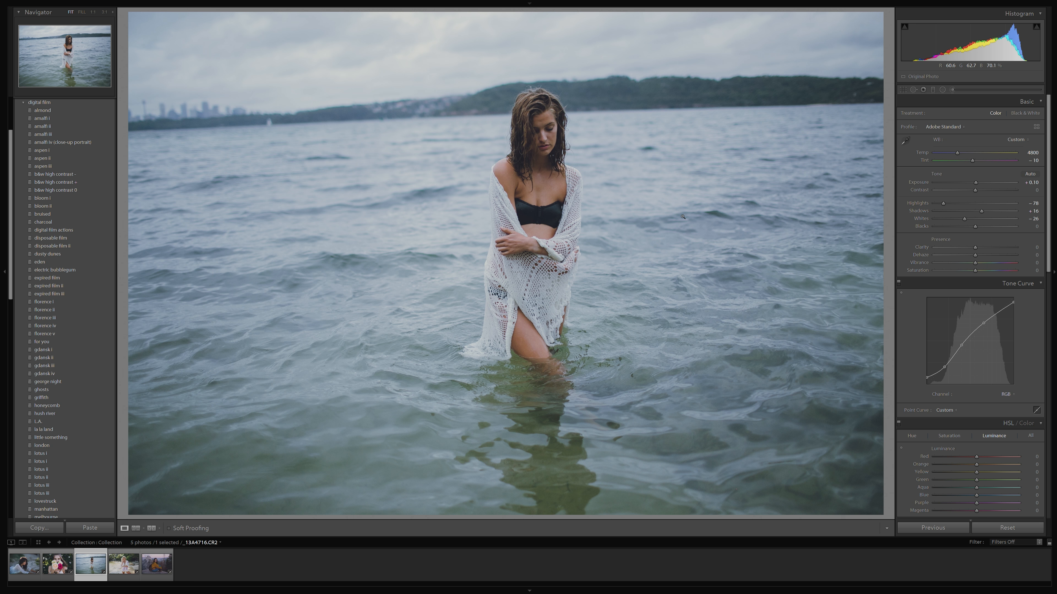
Step: Straighten the sea photo's horizon to an angle of 2.27 and crop in tighter around the woman, centring her
key("r")
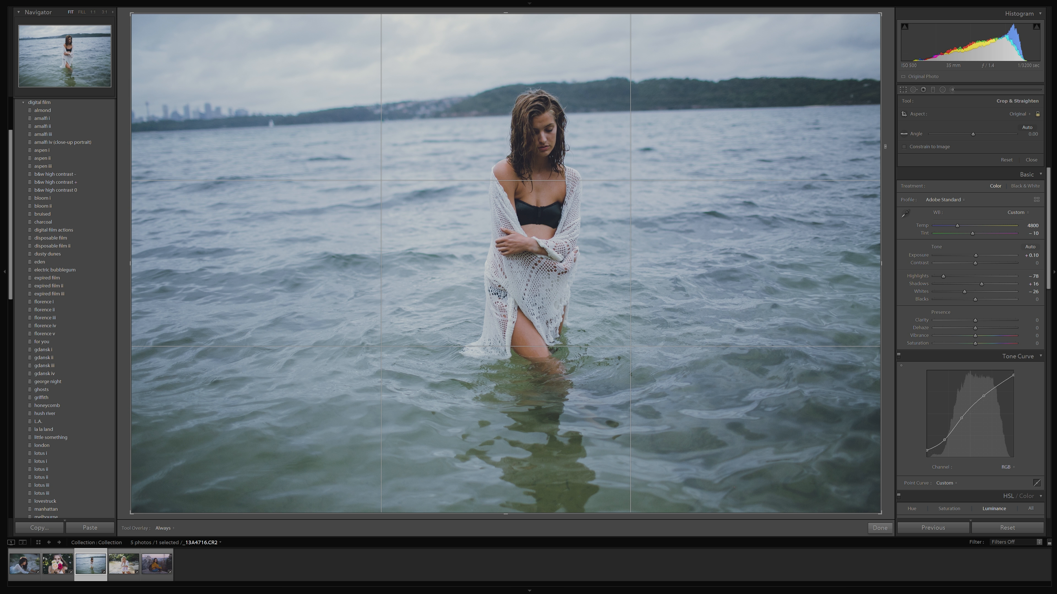
left_click_drag(890, 110, 892, 128)
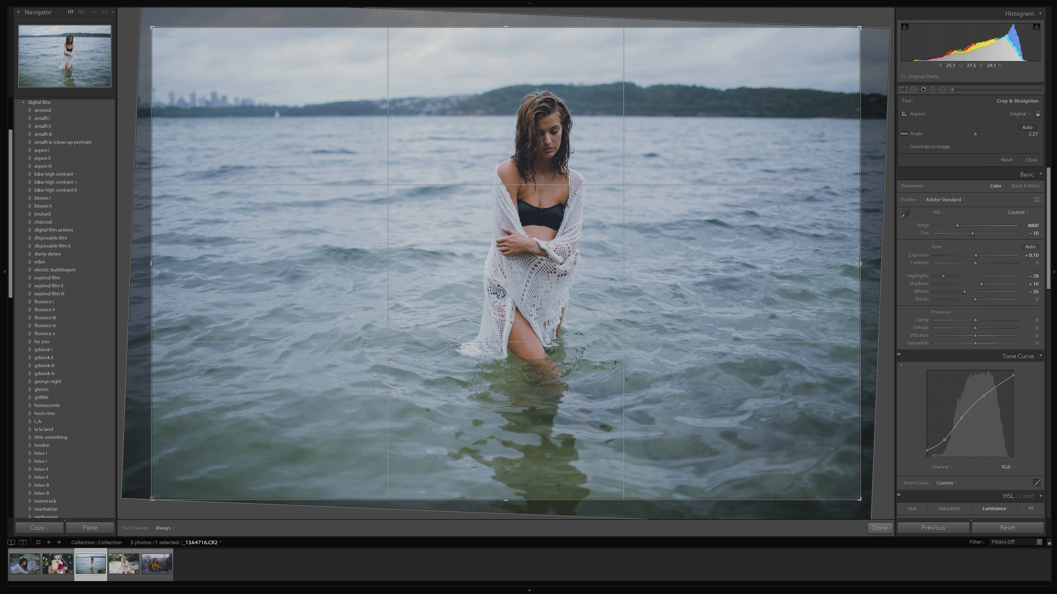
left_click_drag(152, 498, 200, 483)
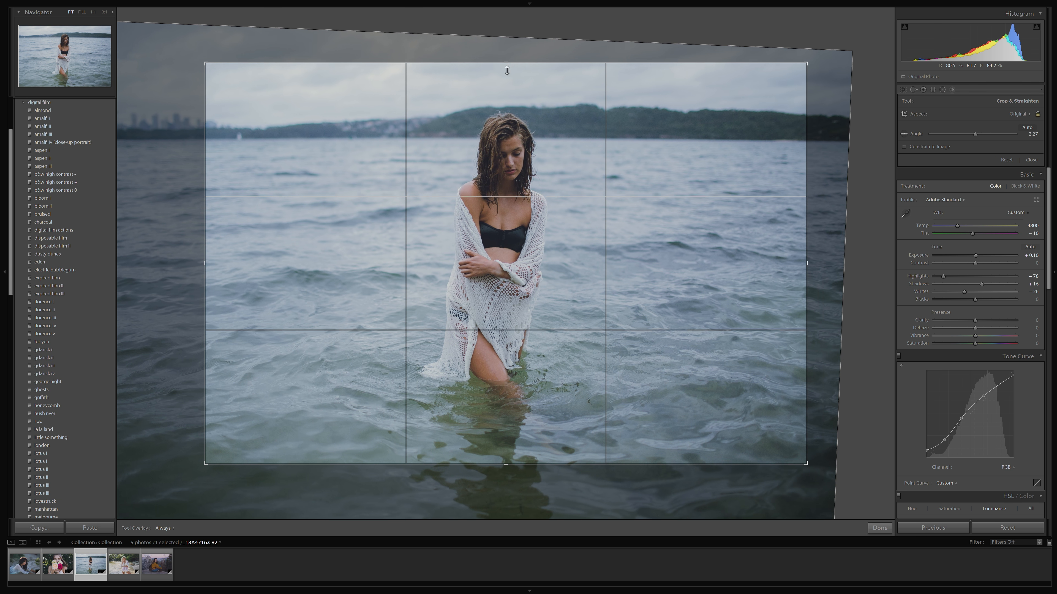
left_click_drag(505, 62, 508, 82)
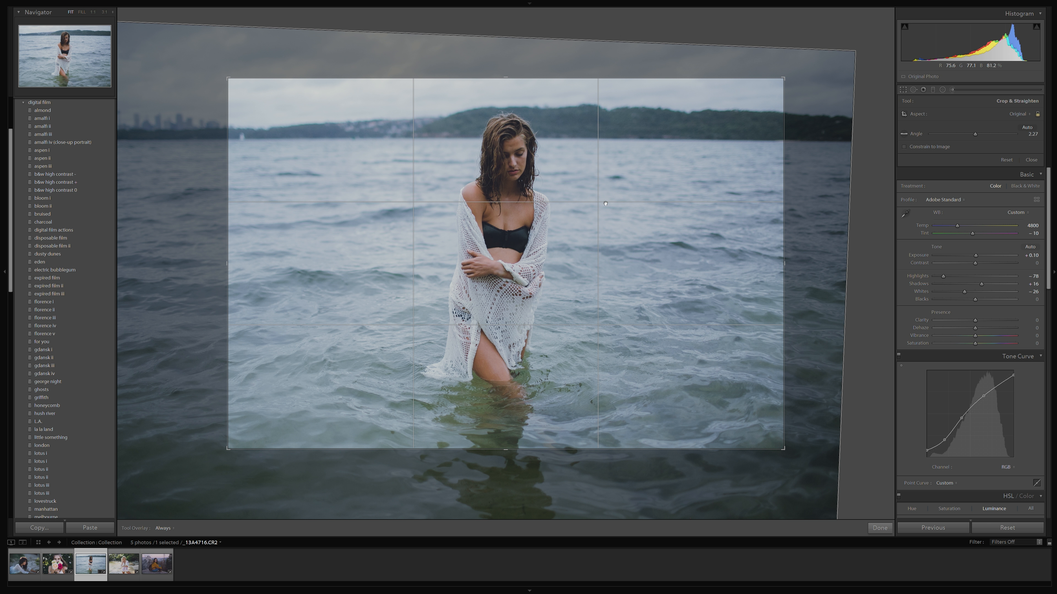
left_click_drag(506, 218, 515, 227)
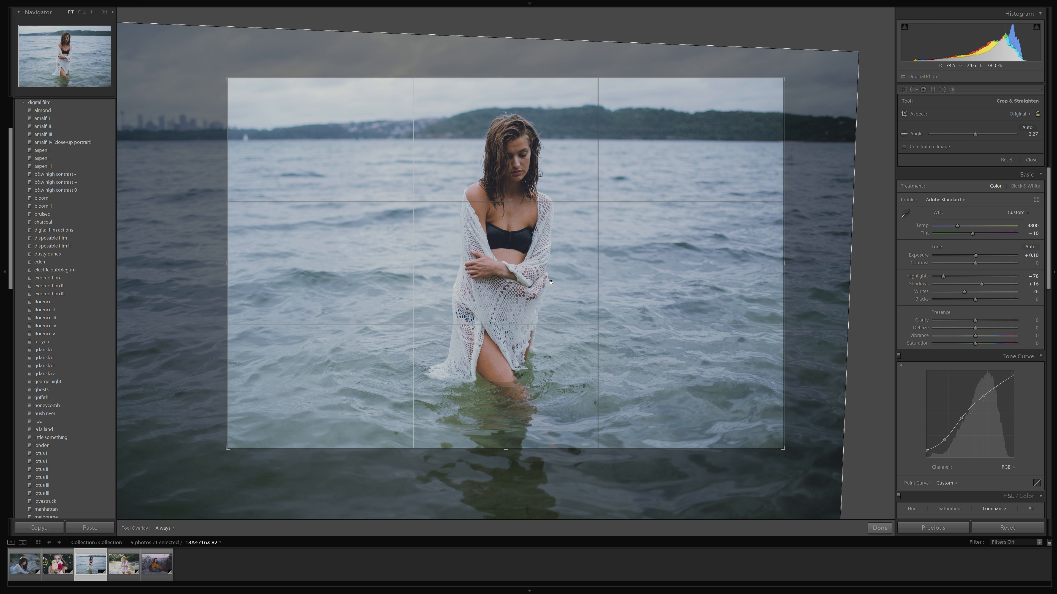
key("Return")
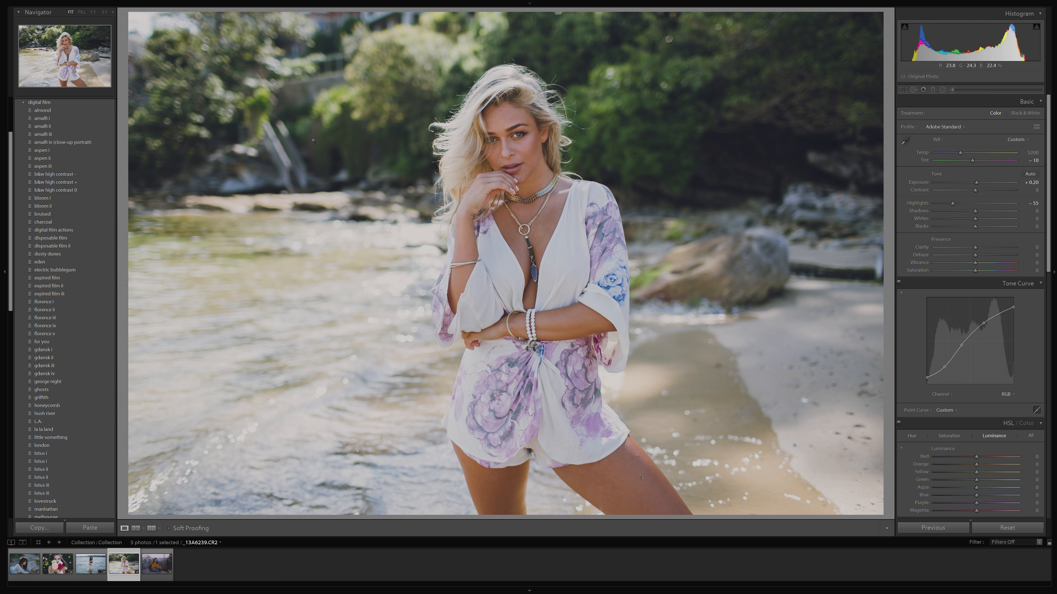
Step: Crop the beach portrait slightly tighter from its upper-left corner, keeping the original aspect ratio
key("r")
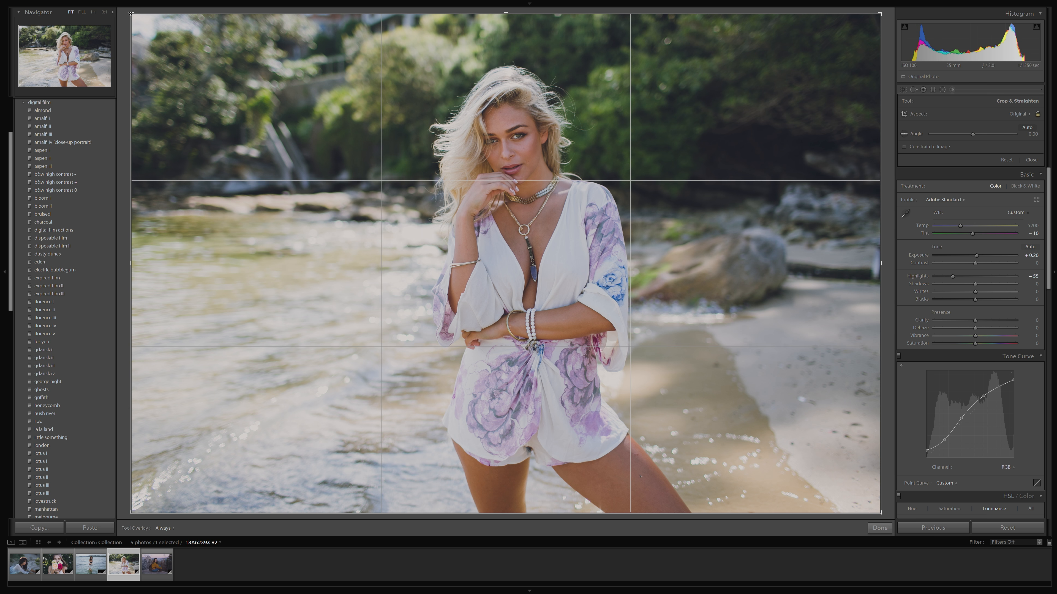
left_click_drag(132, 14, 158, 33)
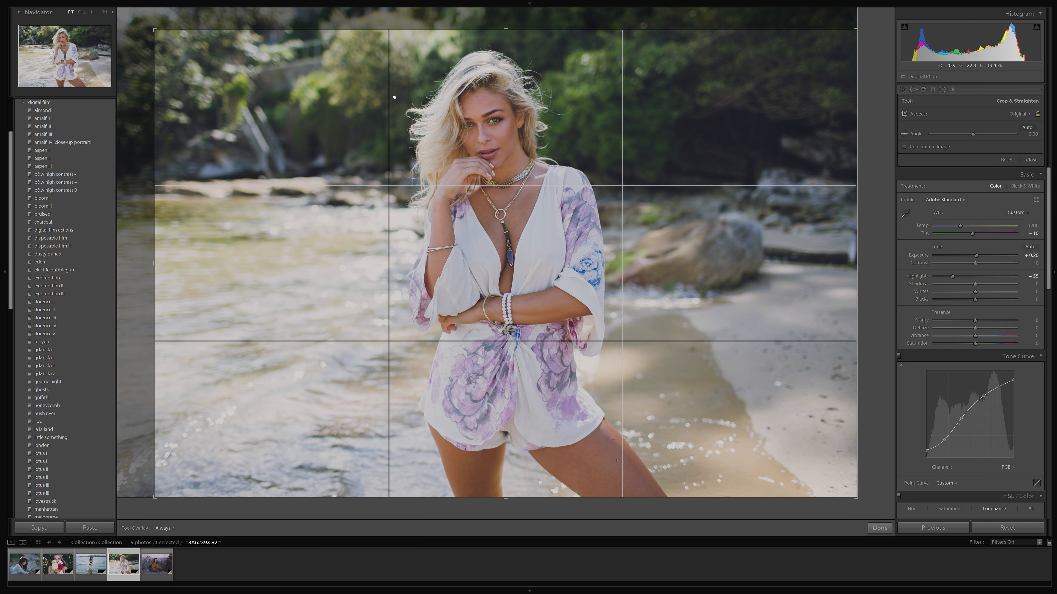
key("Return")
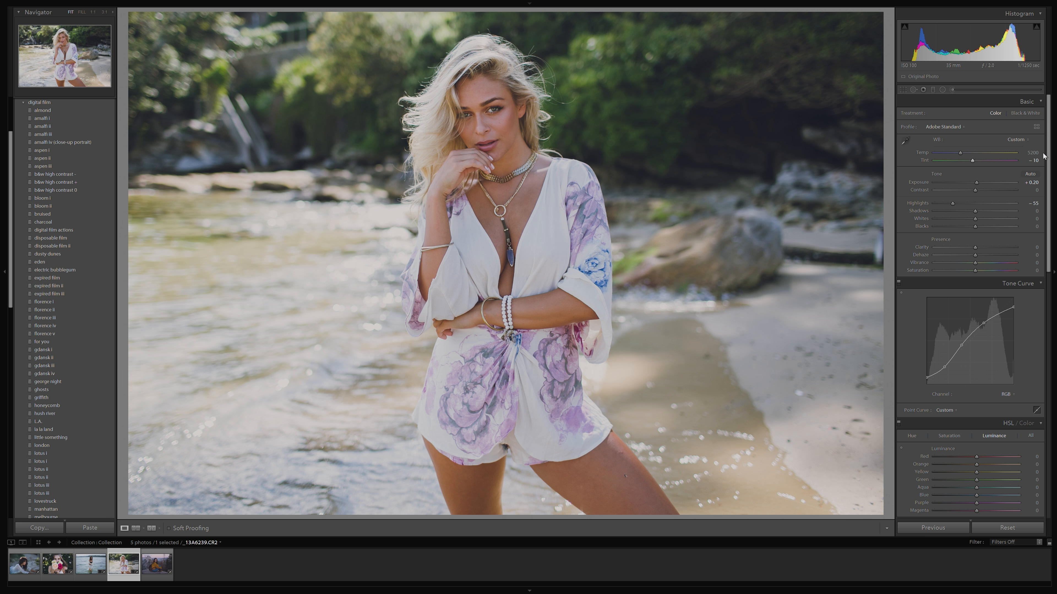
Step: Set the beach portrait's sharpening amount to 65 and masking to 63, previewing the mask to limit sharpening to edges
scroll(919, 305, "down", 15)
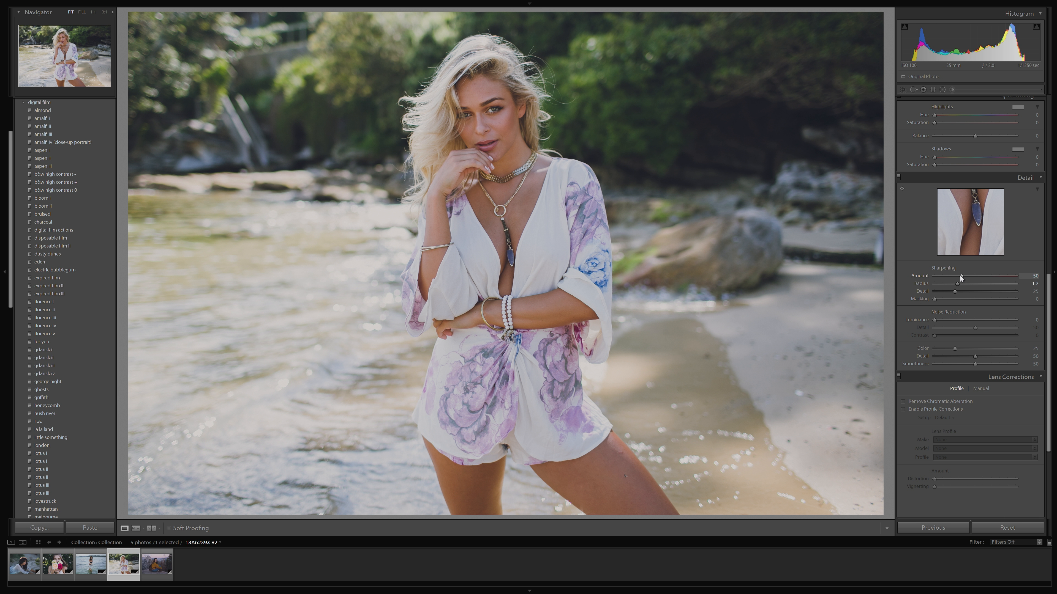
left_click_drag(994, 275, 993, 275)
key("alt")
left_click_drag(934, 299, 928, 299)
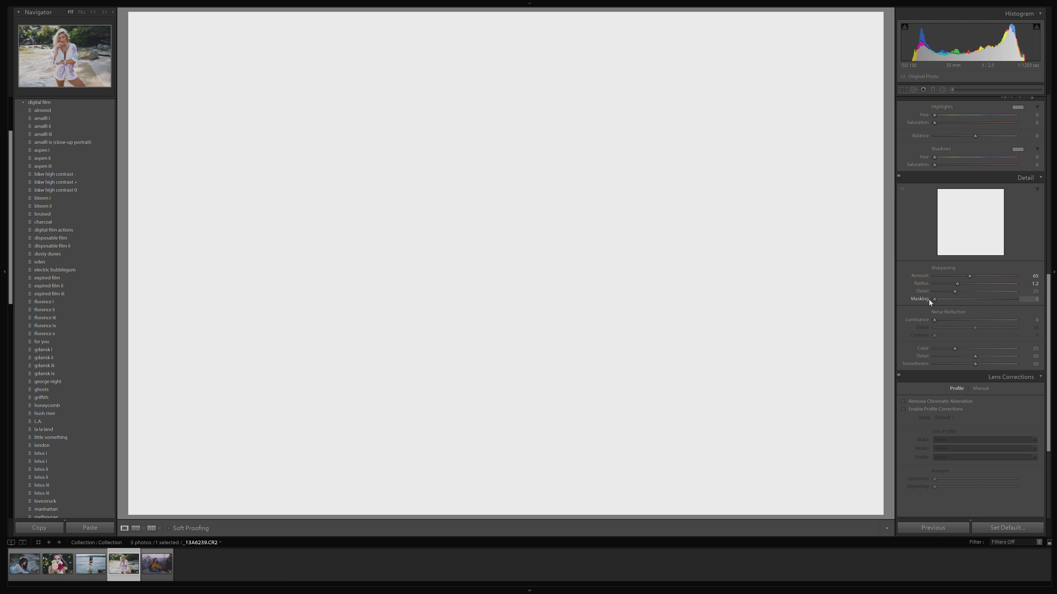
left_click_drag(935, 299, 973, 297)
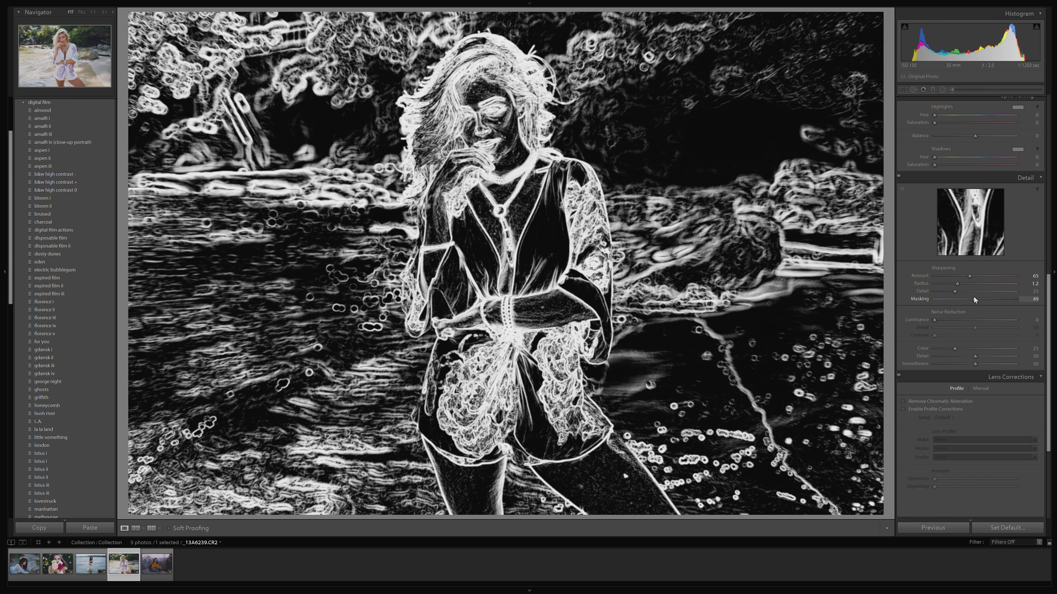
left_click_drag(975, 296, 987, 297)
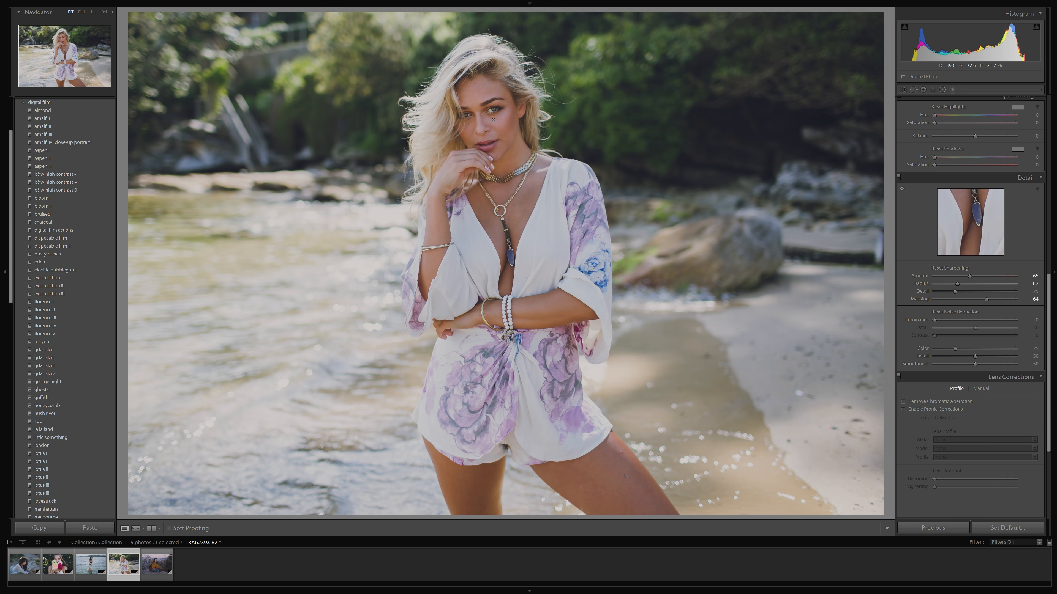
left_click_drag(986, 298, 985, 298)
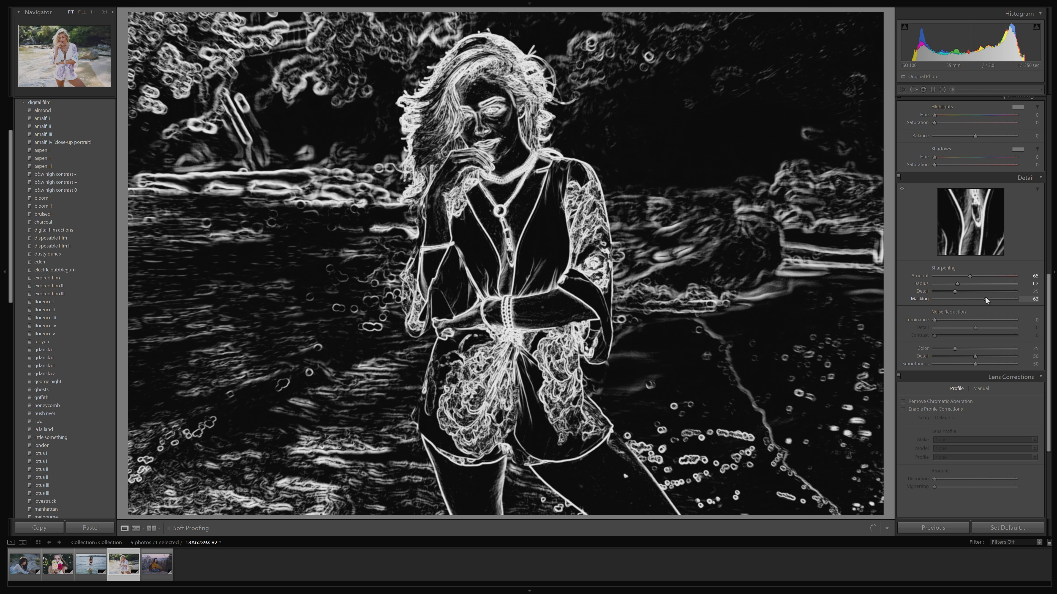
Step: Set the beach portrait's sharpening masking to 62 and amount to 80, comparing the close-up with sharpening off and on
mouse_move(985, 297)
left_mouse_down()
mouse_move(1008, 296)
mouse_move(984, 300)
left_mouse_up()
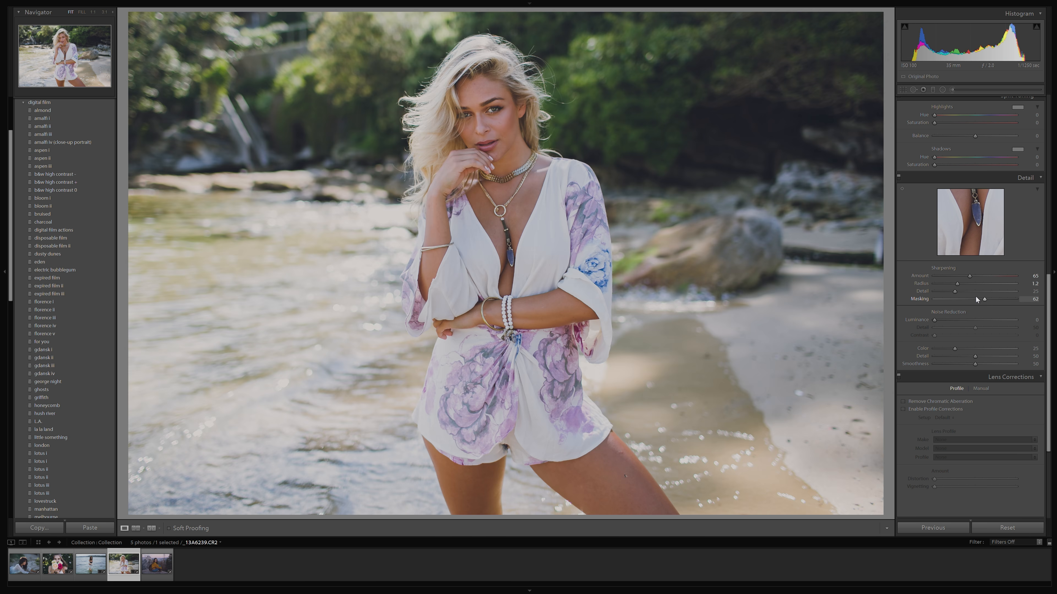
left_click_drag(970, 275, 979, 276)
left_click(511, 157)
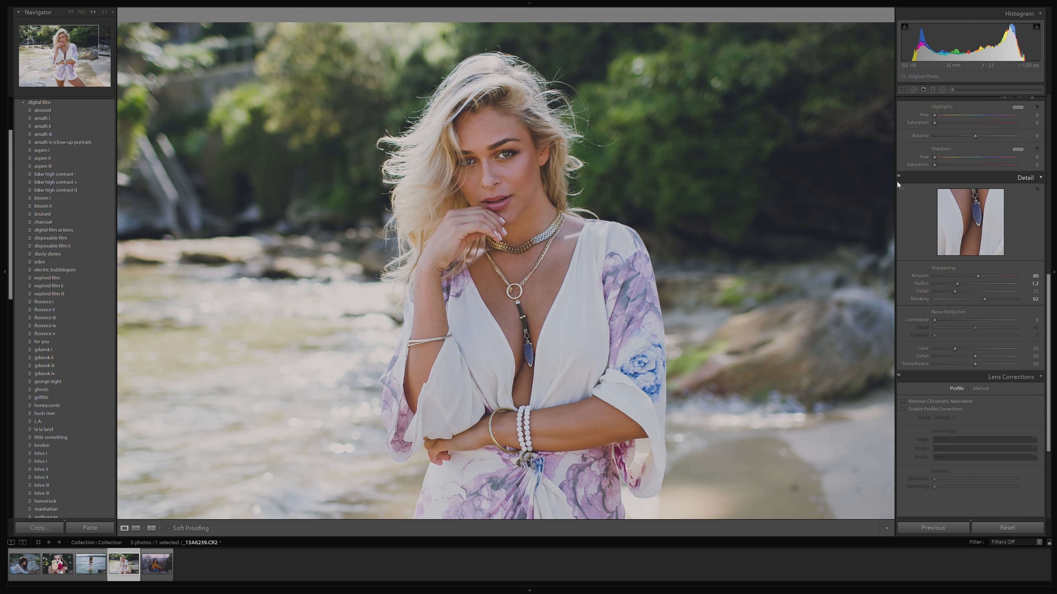
left_click(899, 178)
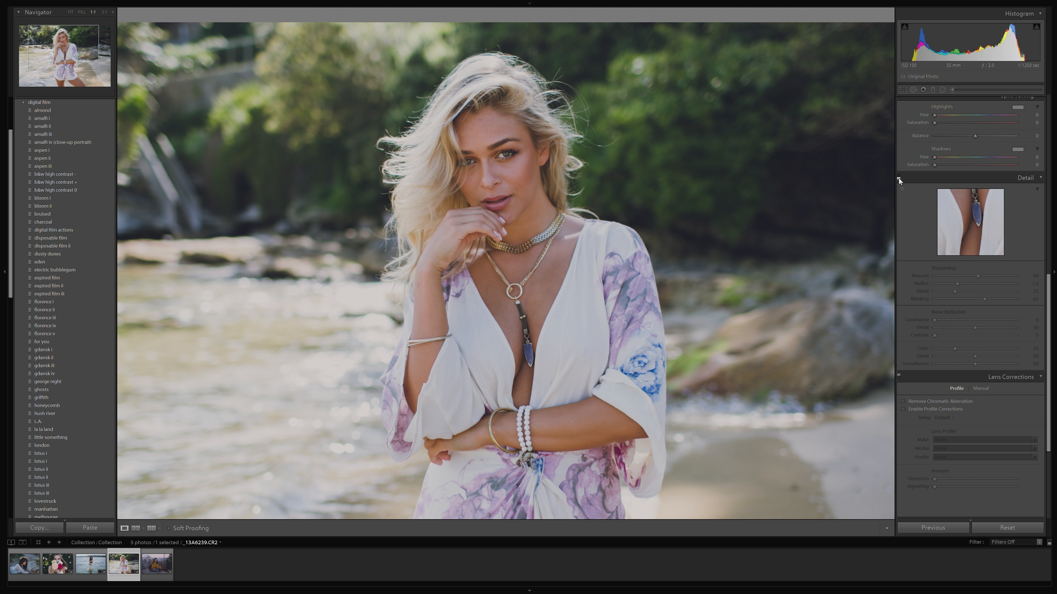
left_click(898, 178)
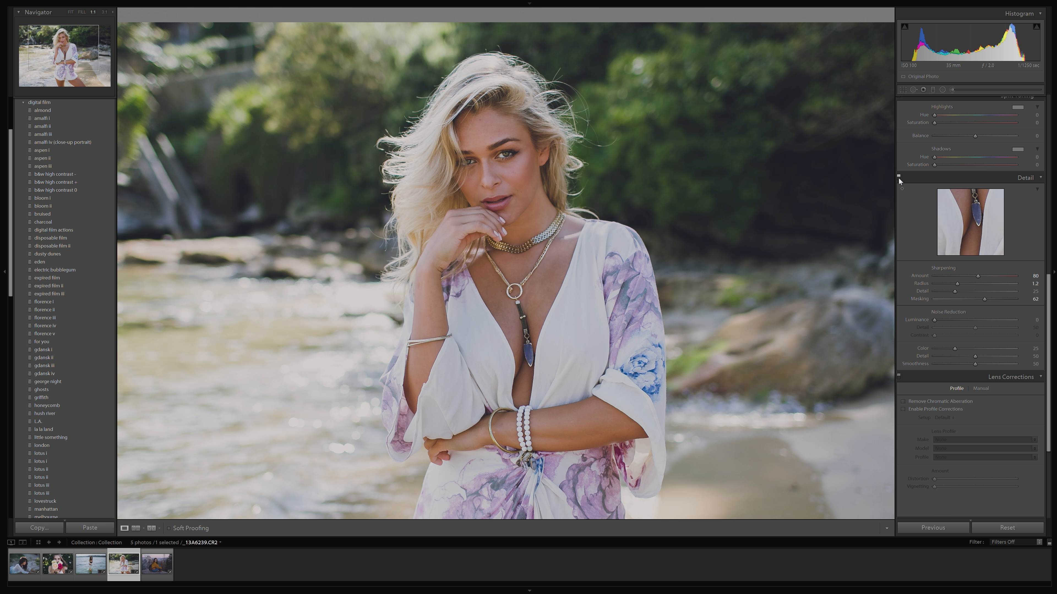
left_click(696, 239)
Step: Open the mountain portrait of the woman in the yellow sweater and heal the blemish on her cheek with a size 17 spot
key("Right")
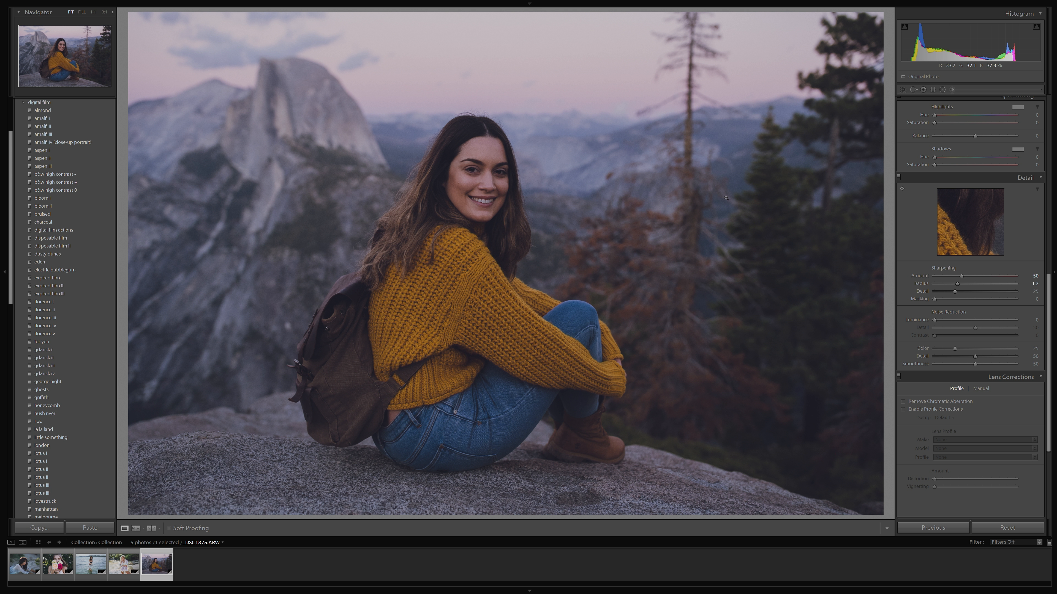
left_click(913, 90)
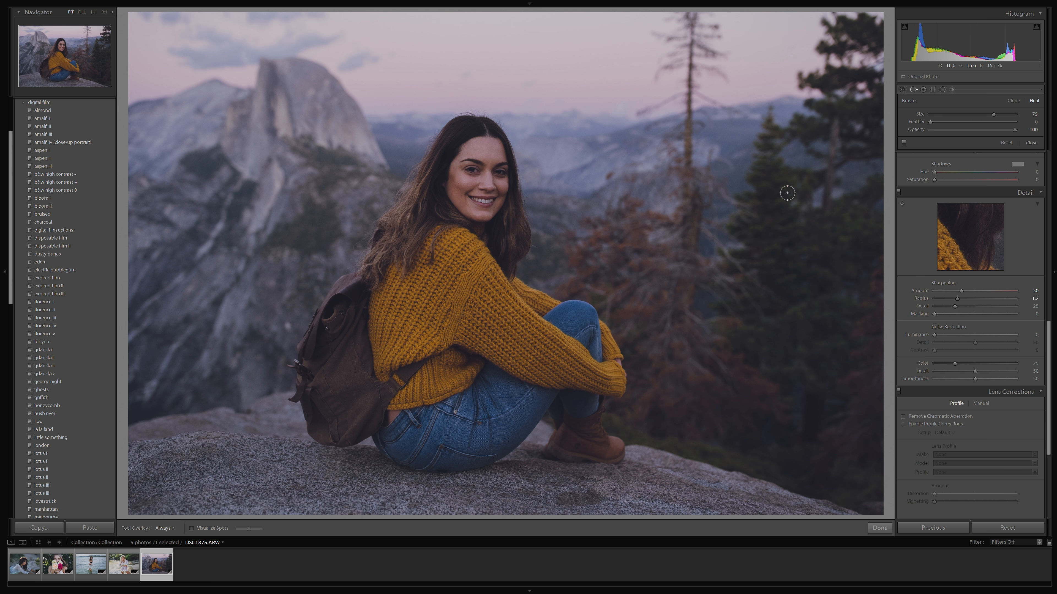
left_click(459, 181)
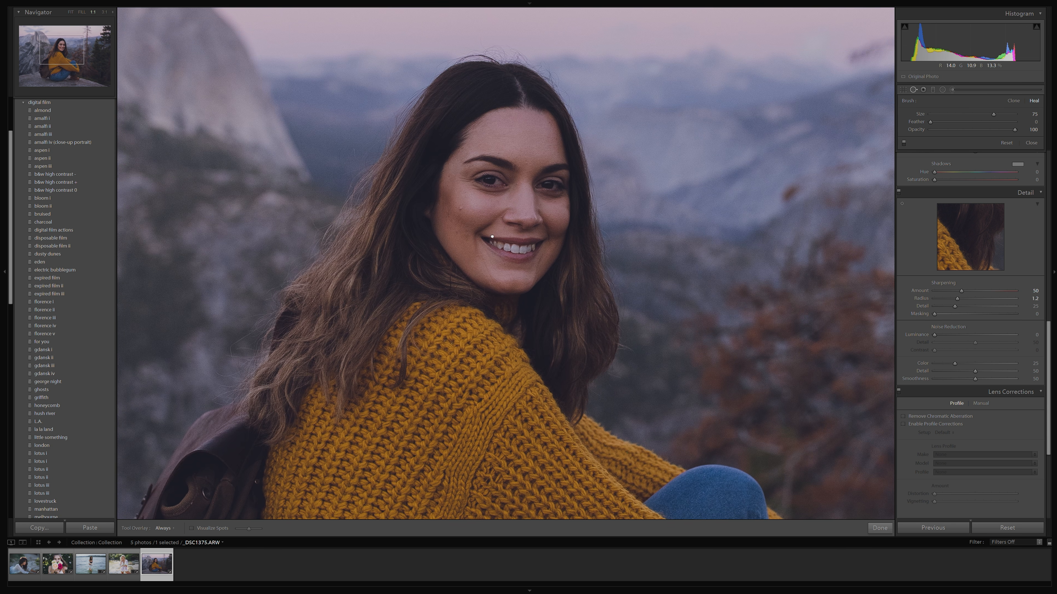
scroll(468, 218, "down", 3)
scroll(464, 213, "down", 5)
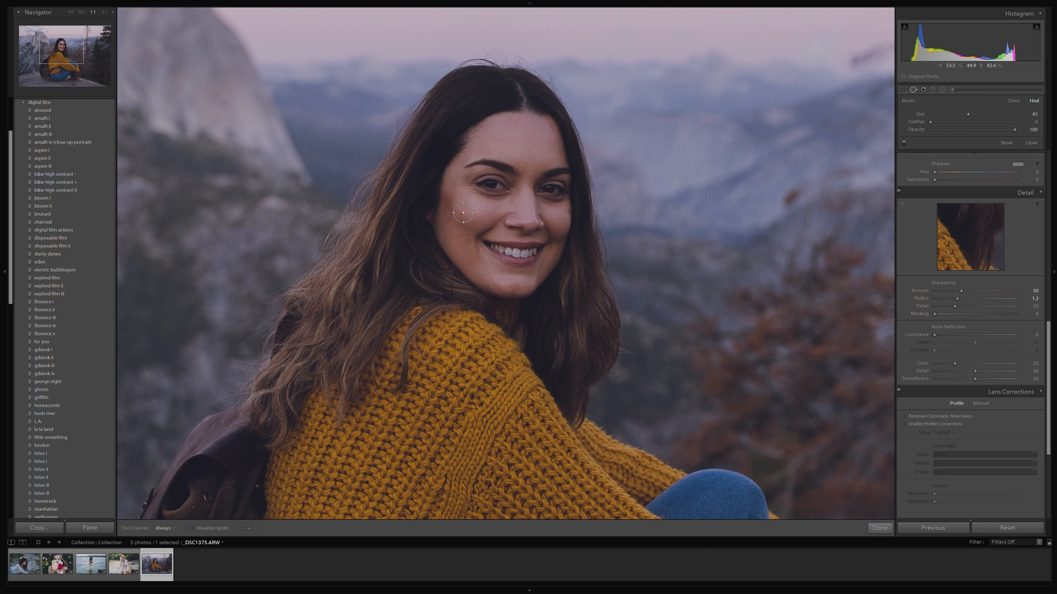
scroll(463, 213, "down", 2)
left_click(462, 212)
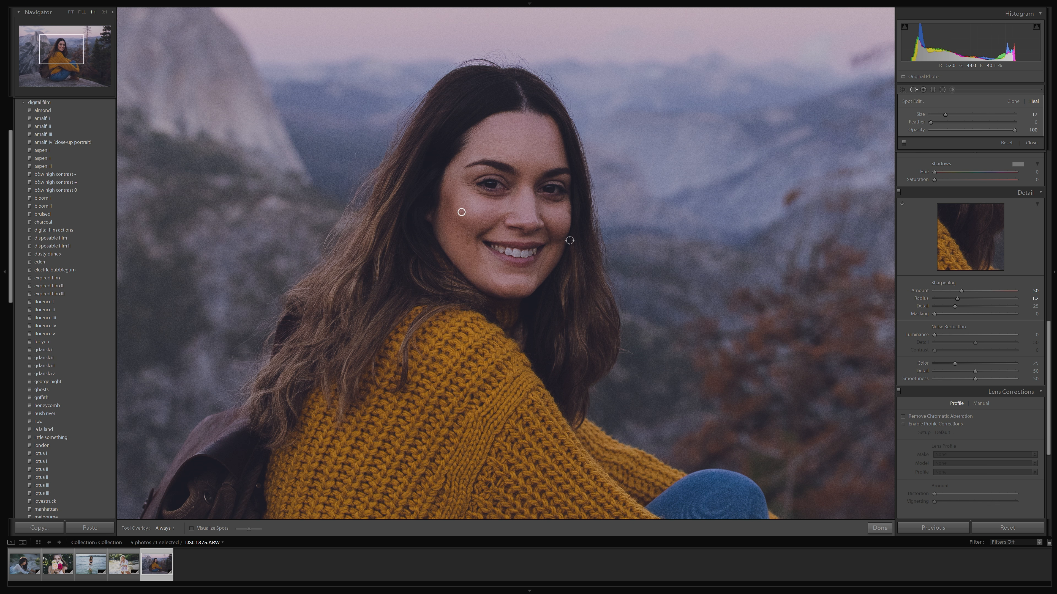
key("q")
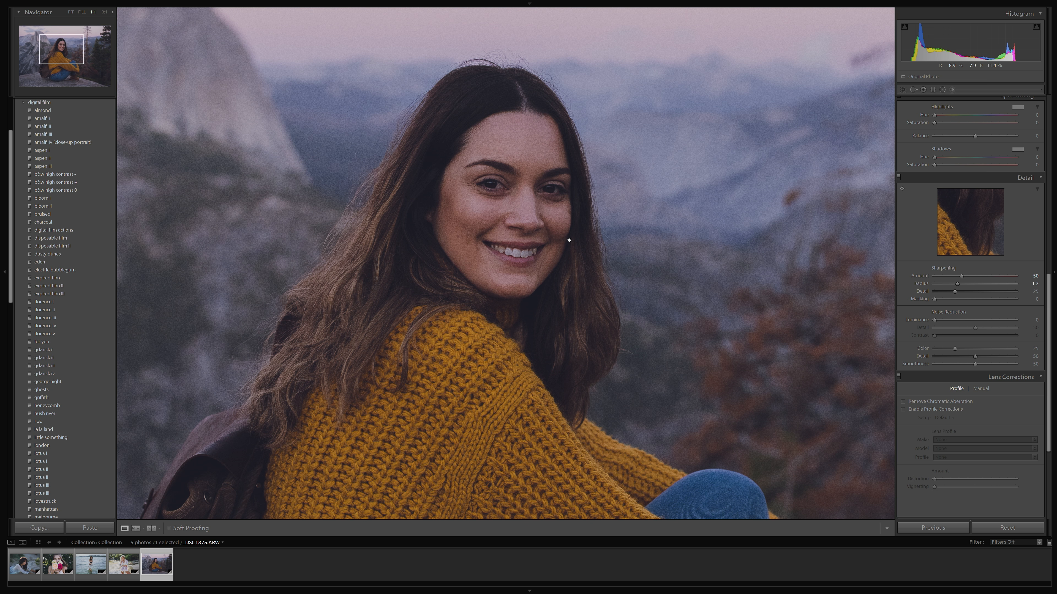
Step: Try moving the cheek spot's healing source onto the woman's eye and view the result without the overlay
left_click(911, 91)
left_click(461, 212)
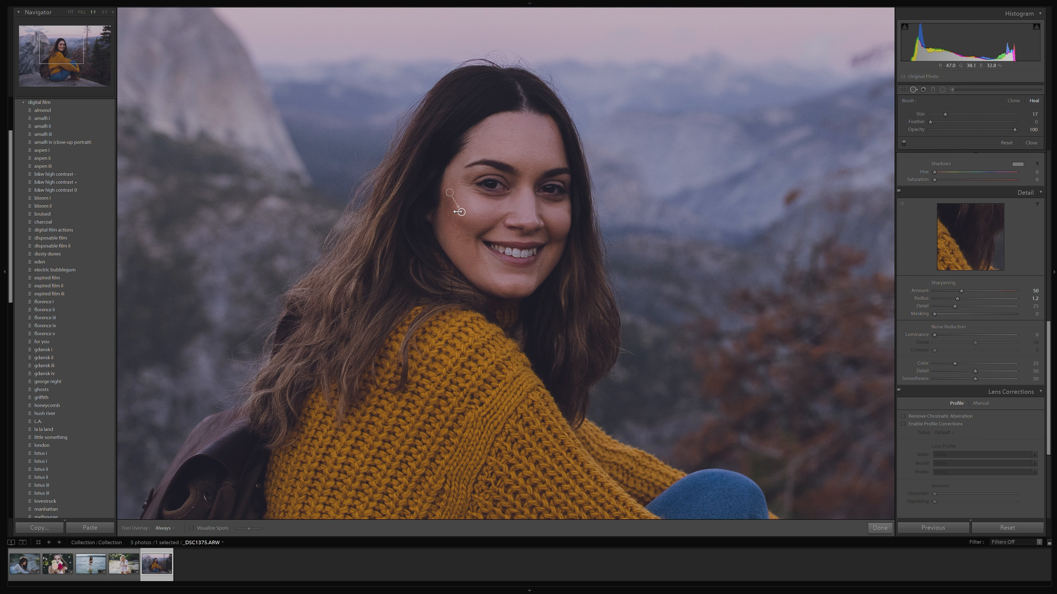
left_click_drag(449, 193, 501, 181)
key("q")
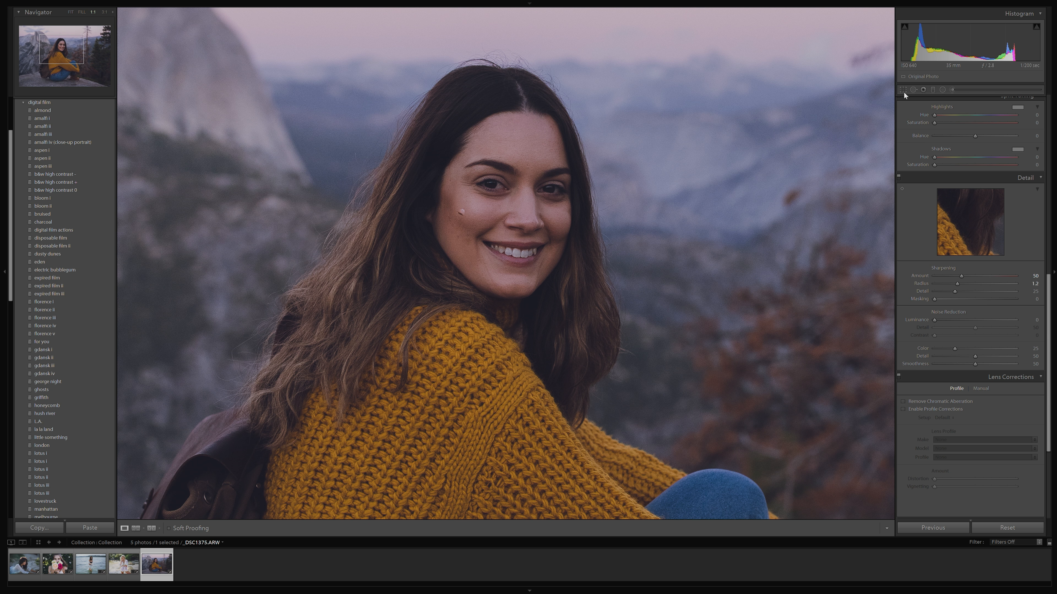
Step: Move the cheek spot's healing source onto the clear skin right beside the blemish and close spot removal
left_click(913, 89)
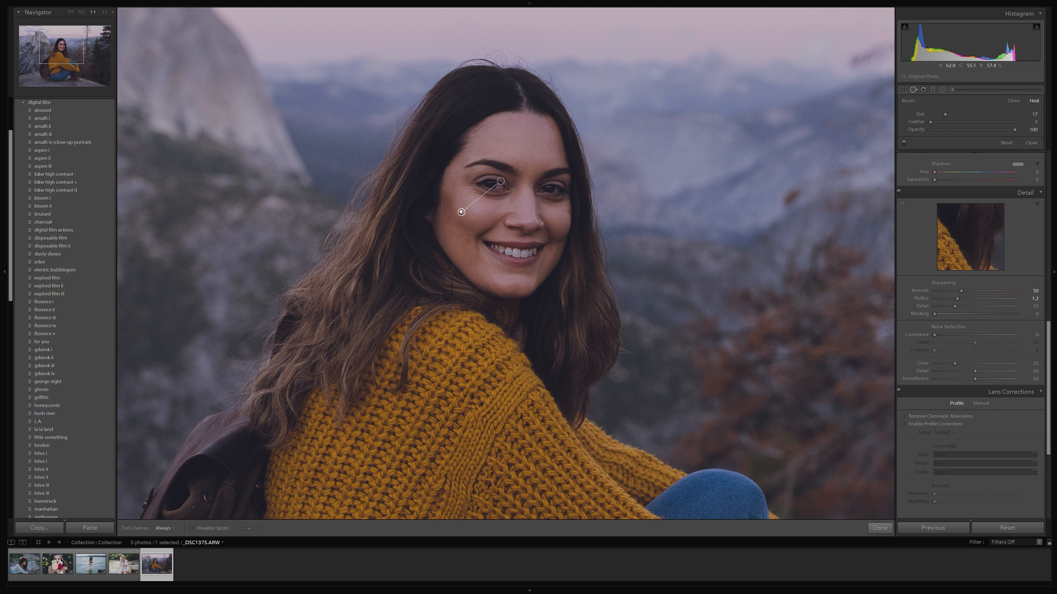
left_click(462, 212)
mouse_move(499, 182)
left_mouse_down()
mouse_move(483, 207)
mouse_move(454, 192)
mouse_move(470, 219)
left_mouse_up()
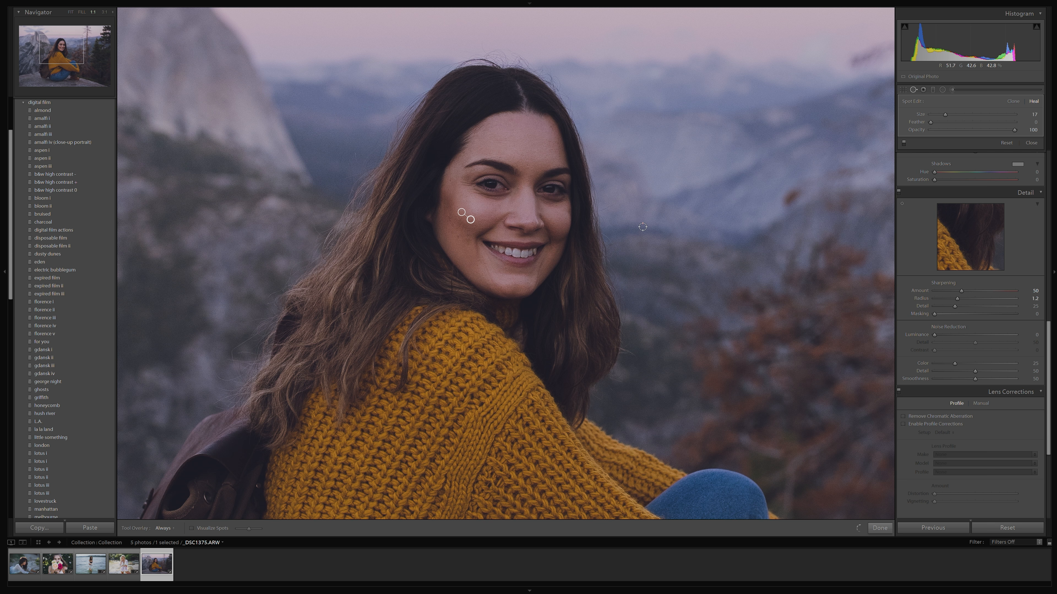
key("q")
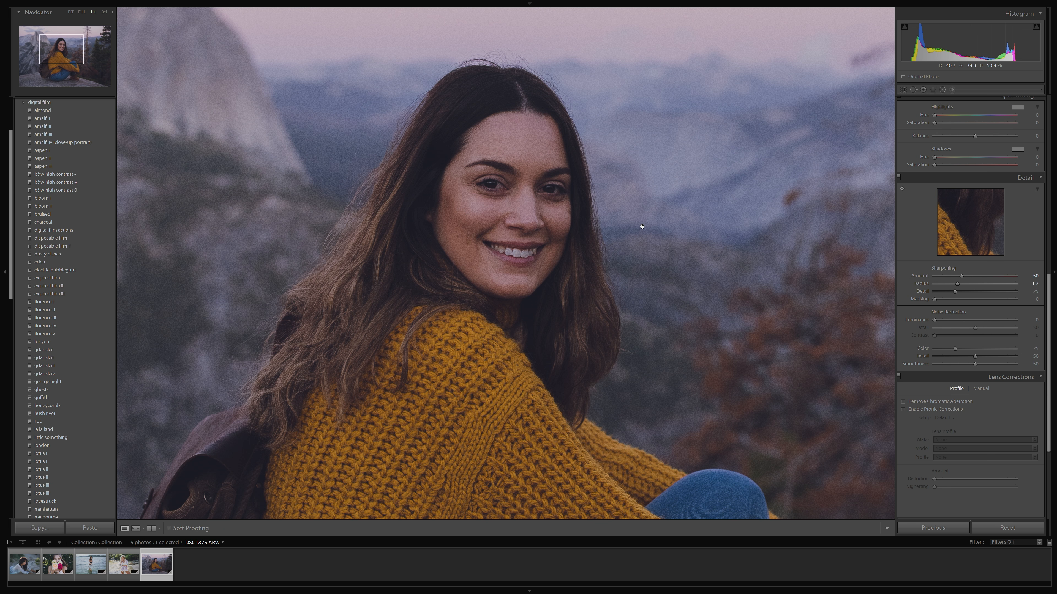
Step: Compare the whole mountain portrait's before and after versions
left_click(615, 250)
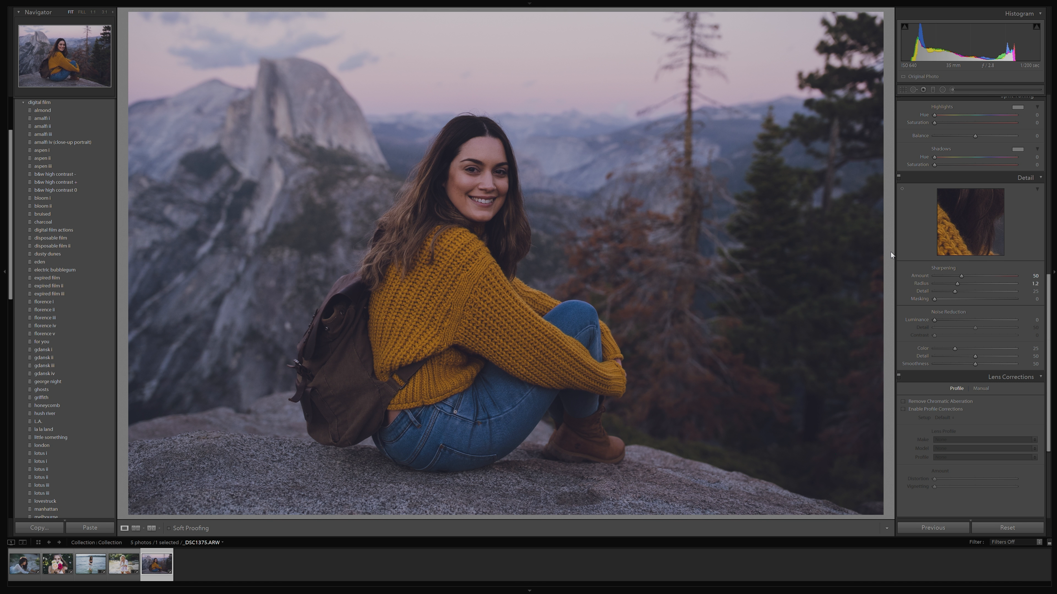
key("backslash")
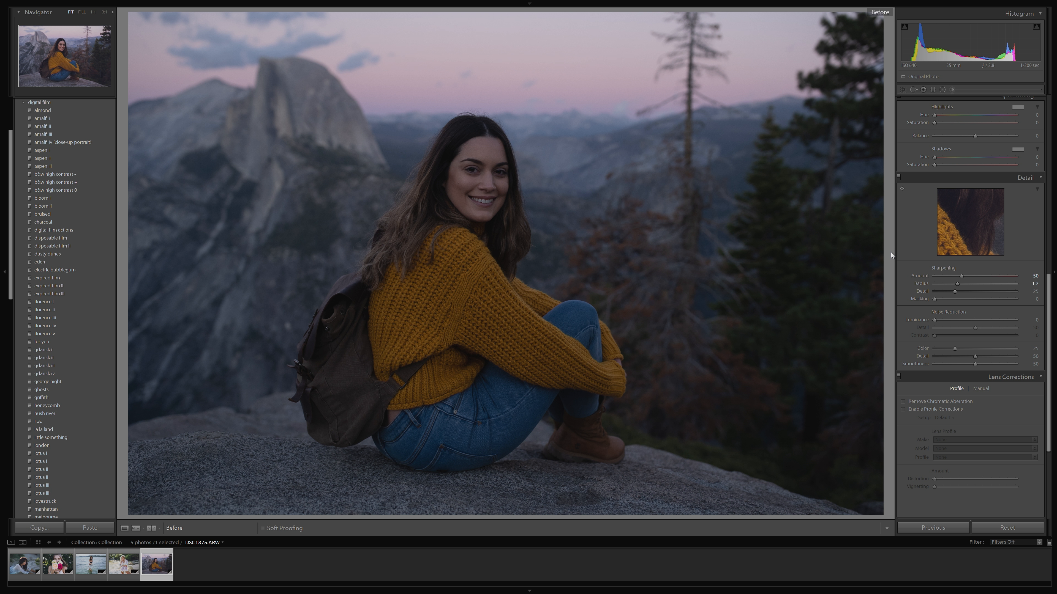
key("backslash")
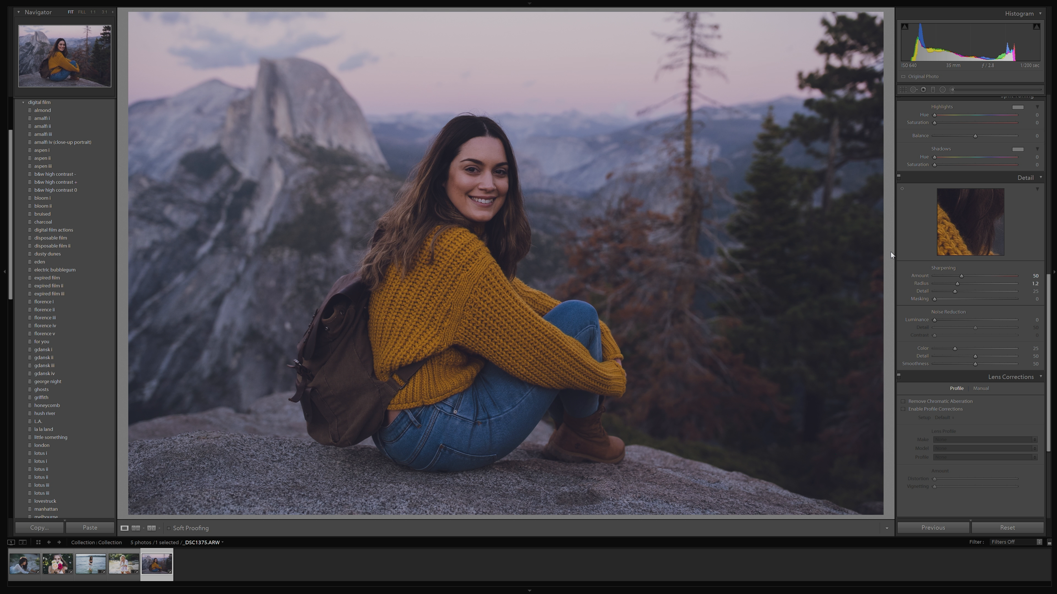